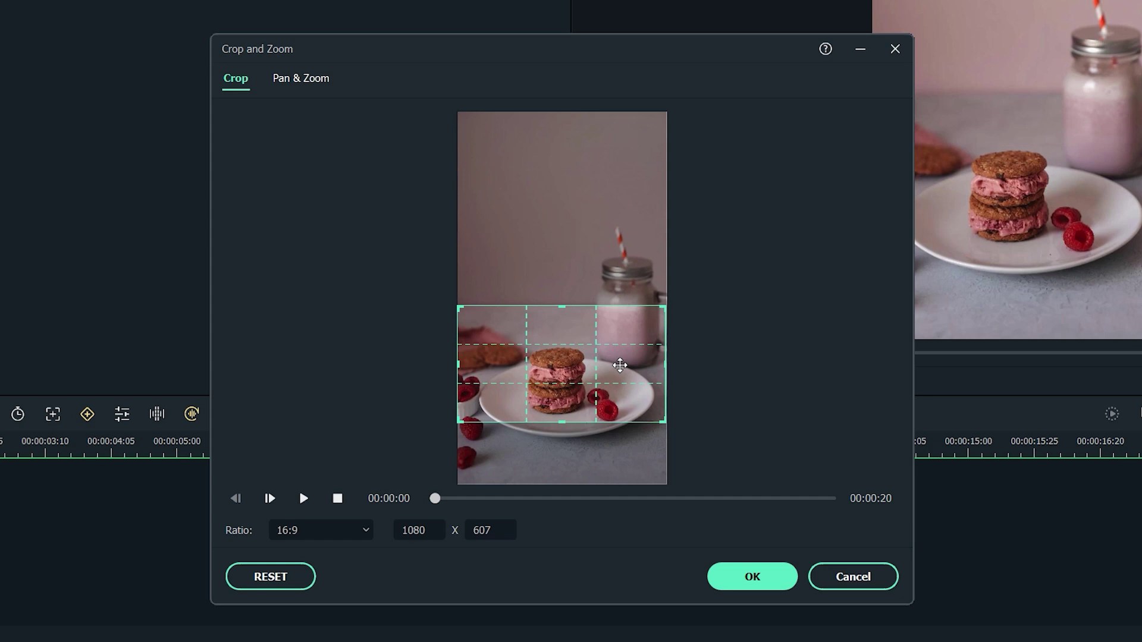
# Play back the 16:9 cropped food clip in the Crop and Zoom preview.
pyautogui.click(304, 498)
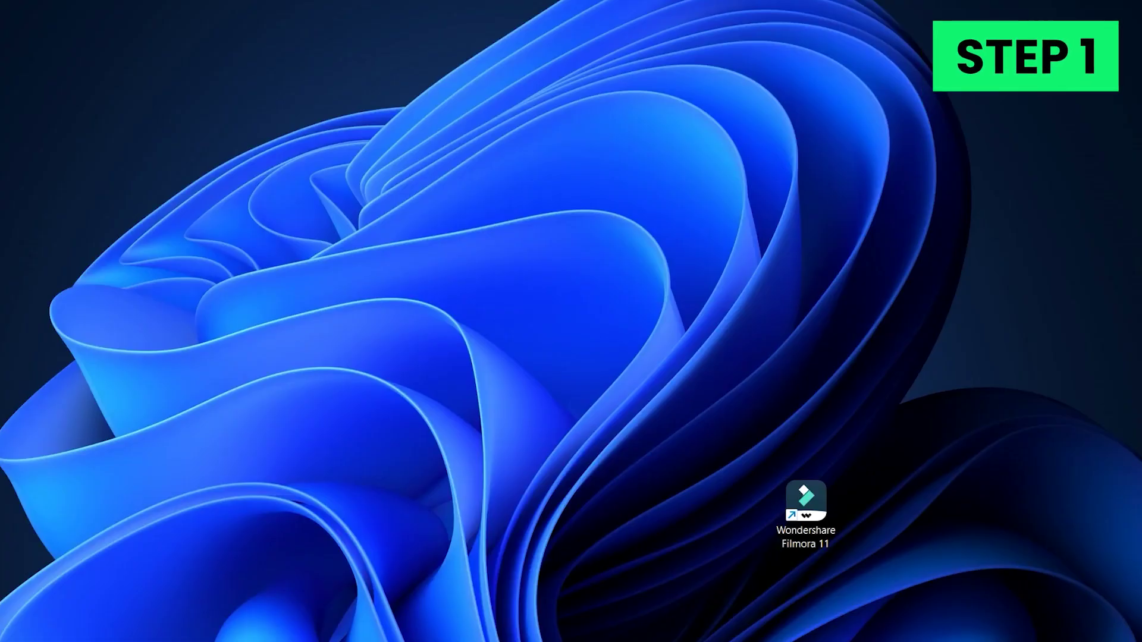
# Launch Filmora 11 from the desktop shortcut and start a new untitled project.
pyautogui.doubleClick(820, 531)
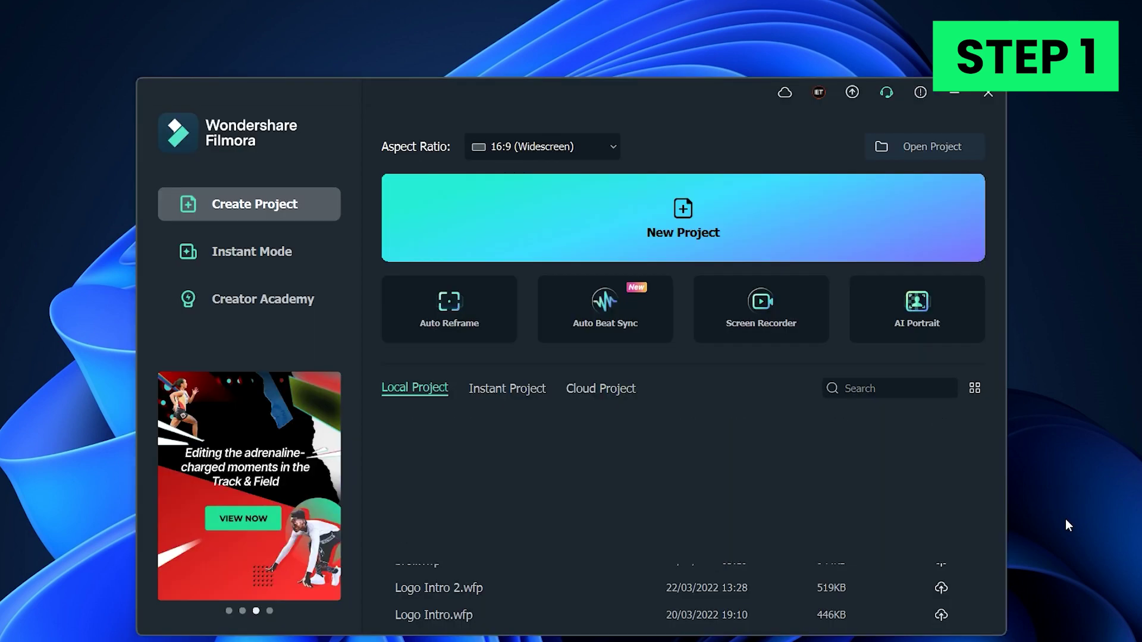
pyautogui.click(741, 229)
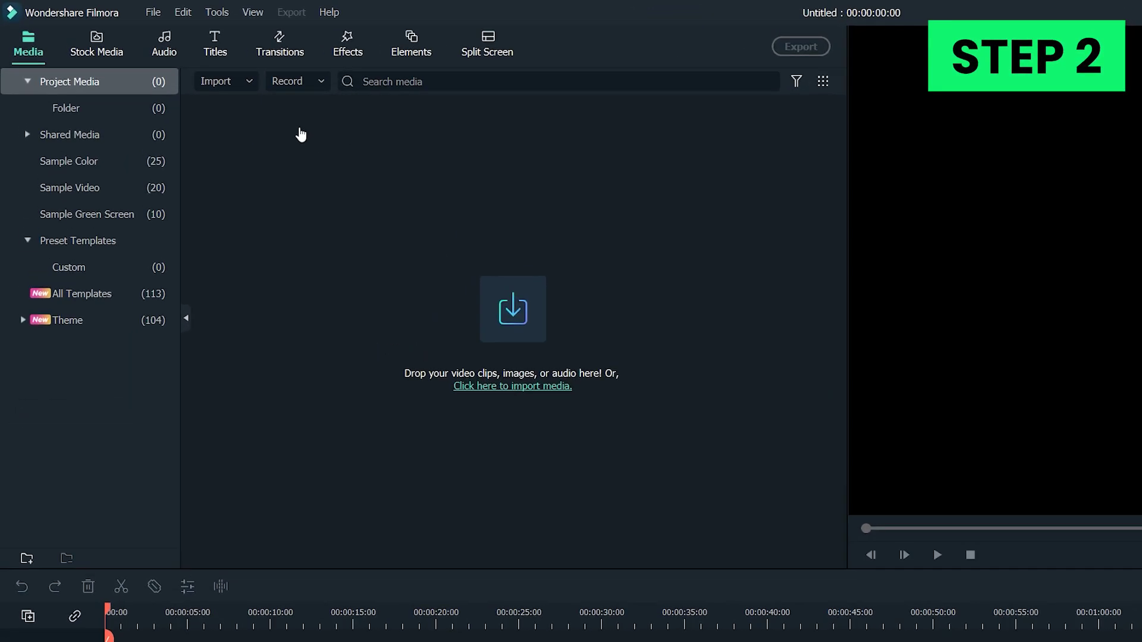
# Import the Shot 1 video file and drag it onto video track 1.
pyautogui.click(245, 83)
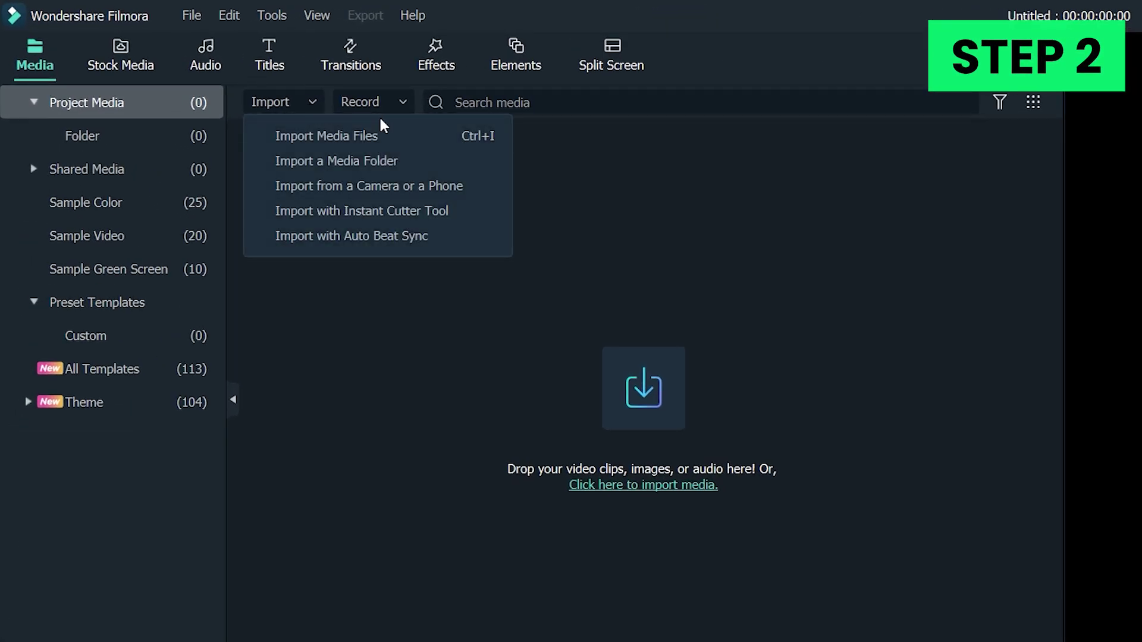
pyautogui.click(411, 137)
pyautogui.doubleClick(257, 173)
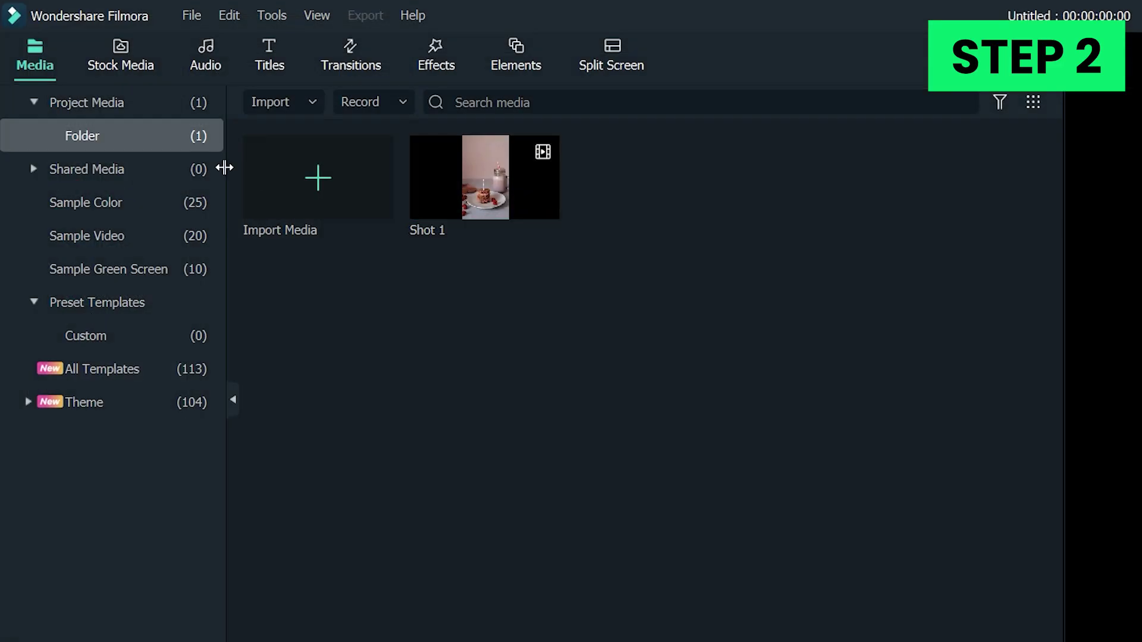
pyautogui.moveTo(476, 213); pyautogui.dragTo(71, 580)
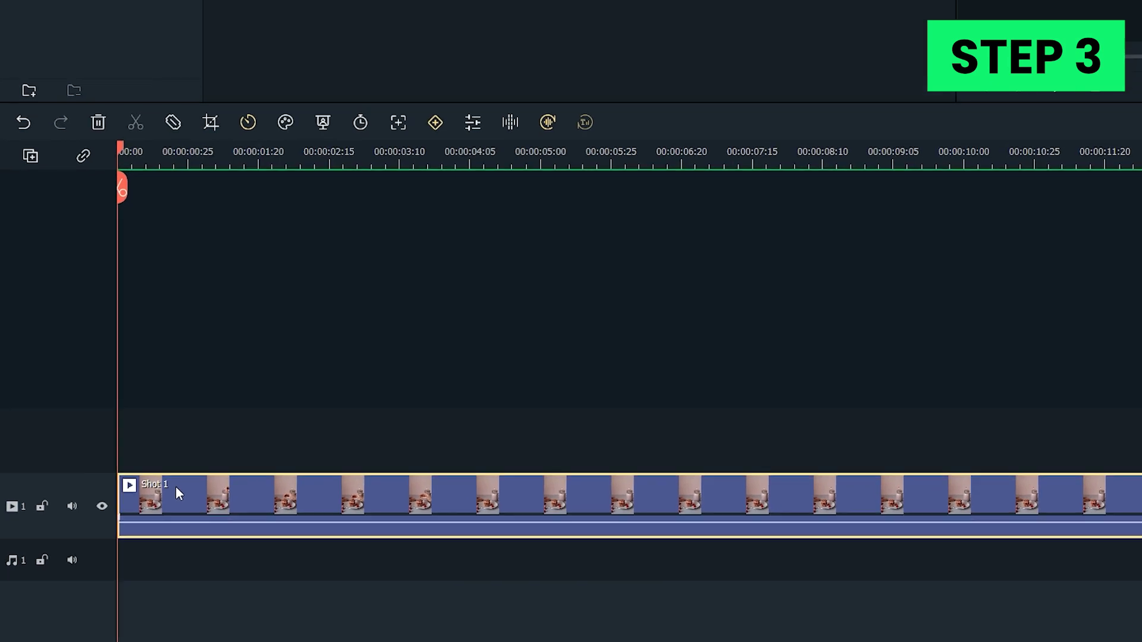
# Crop Shot 1 to 16:9 (1080 x 607), framing the cookie sandwich and plate, then preview.
pyautogui.rightClick(106, 564)
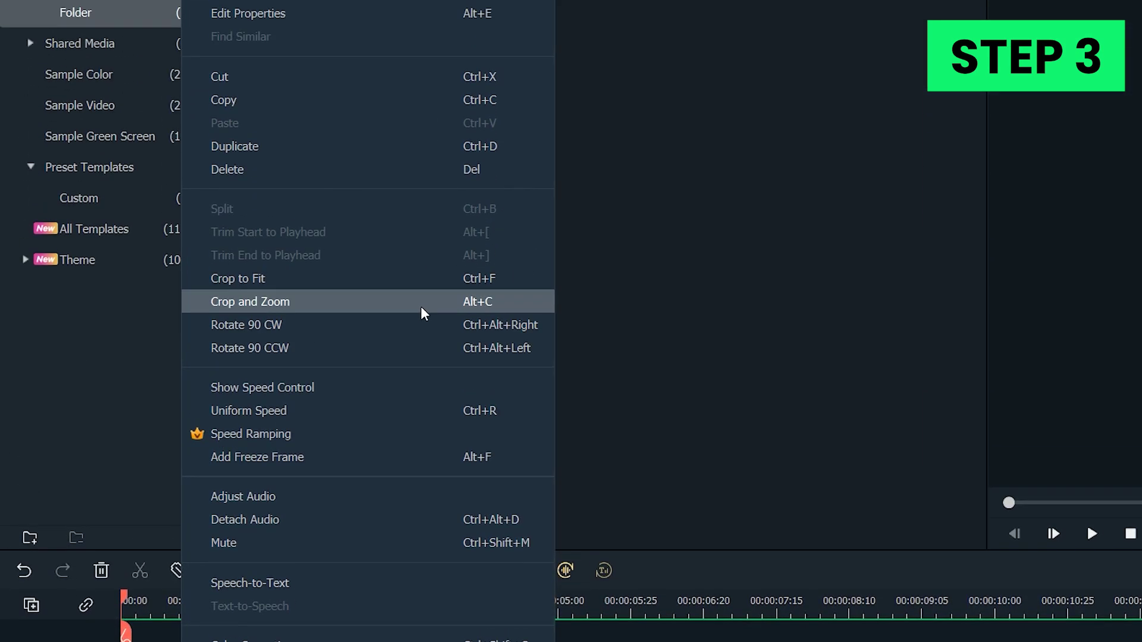
pyautogui.click(421, 307)
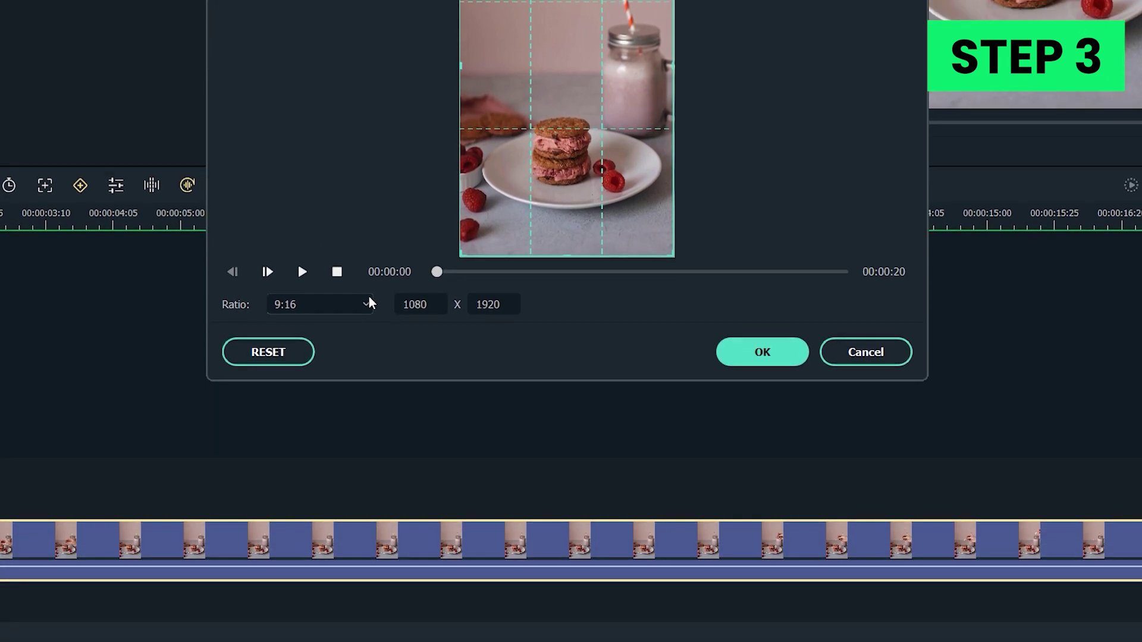
pyautogui.click(366, 539)
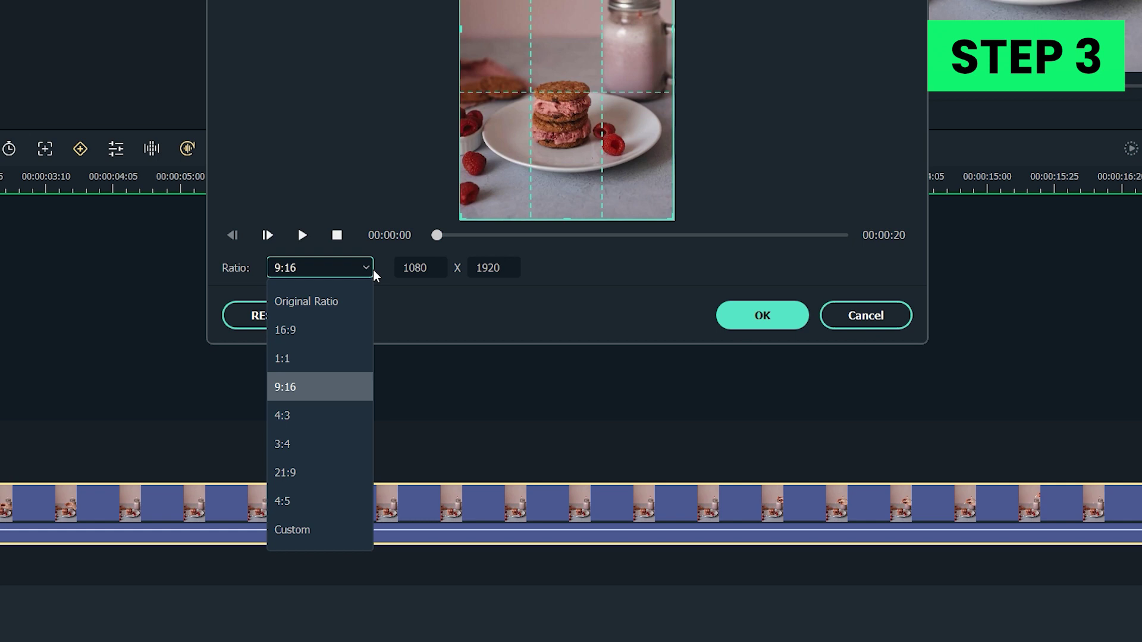
pyautogui.click(334, 332)
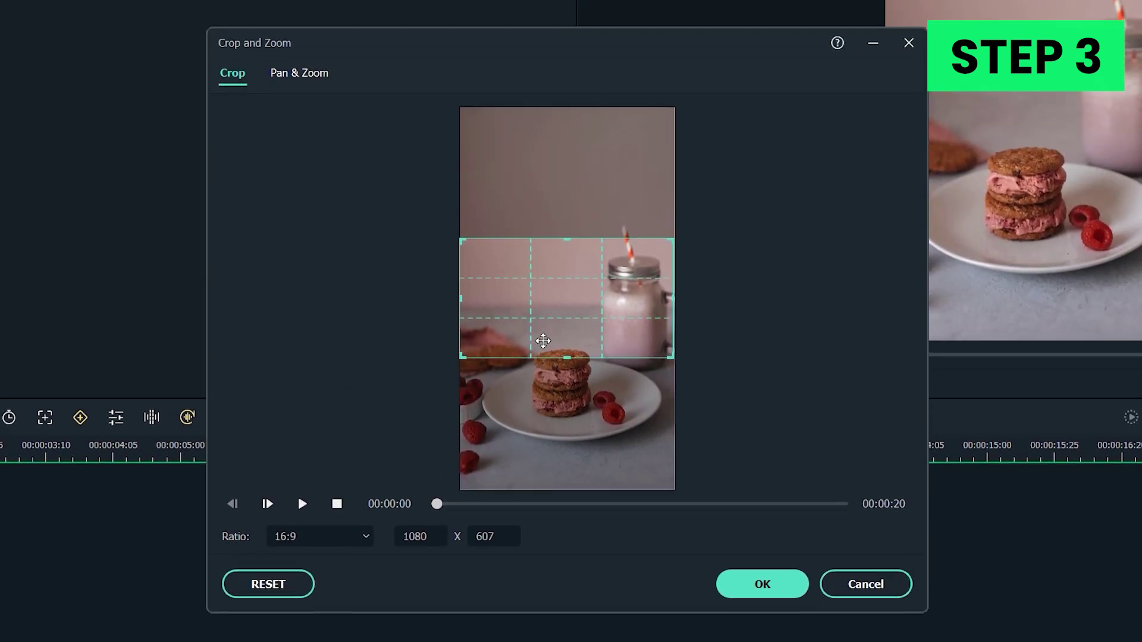
pyautogui.moveTo(540, 101); pyautogui.dragTo(540, 144)
pyautogui.moveTo(540, 388); pyautogui.dragTo(540, 409)
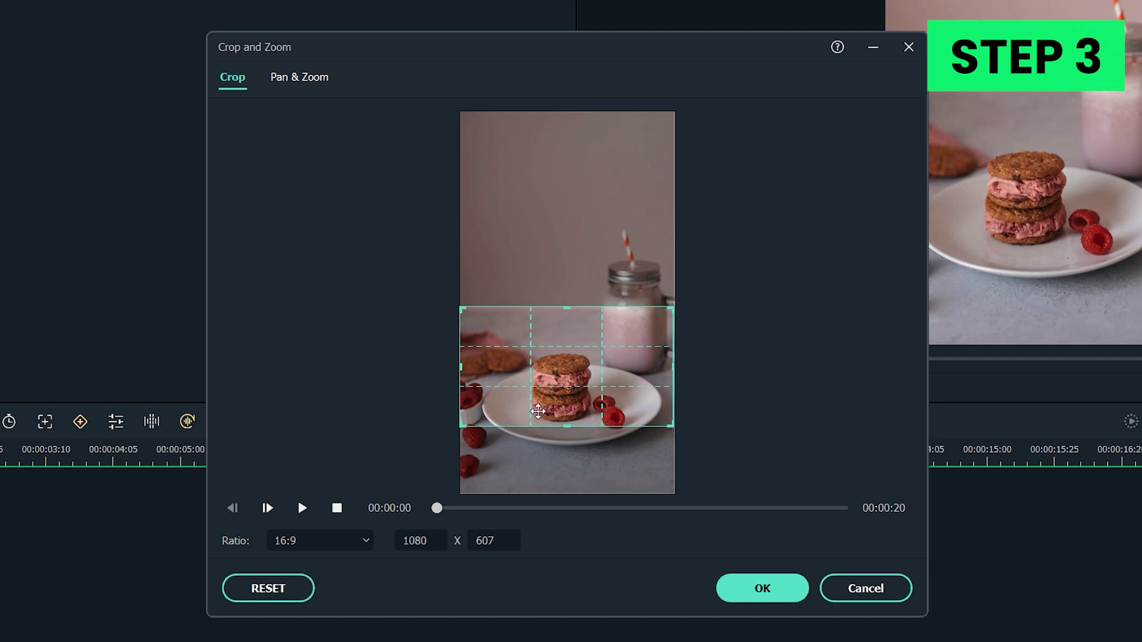
pyautogui.click(302, 508)
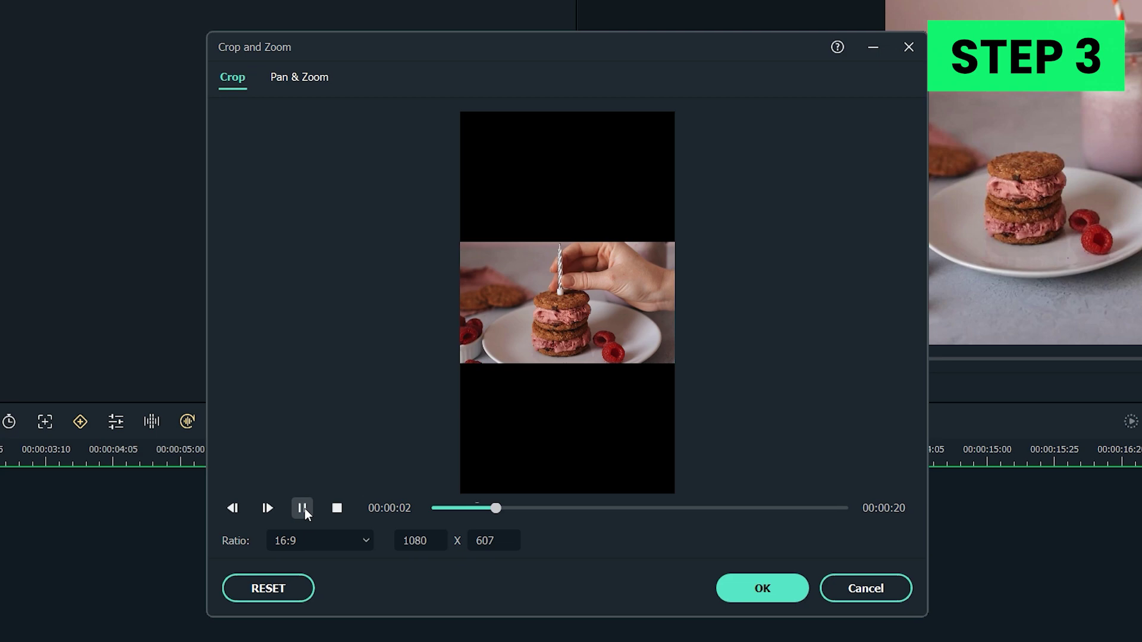
# Apply the 16:9 crop and add the Wormhole 3 transition at the clip start.
pyautogui.click(733, 590)
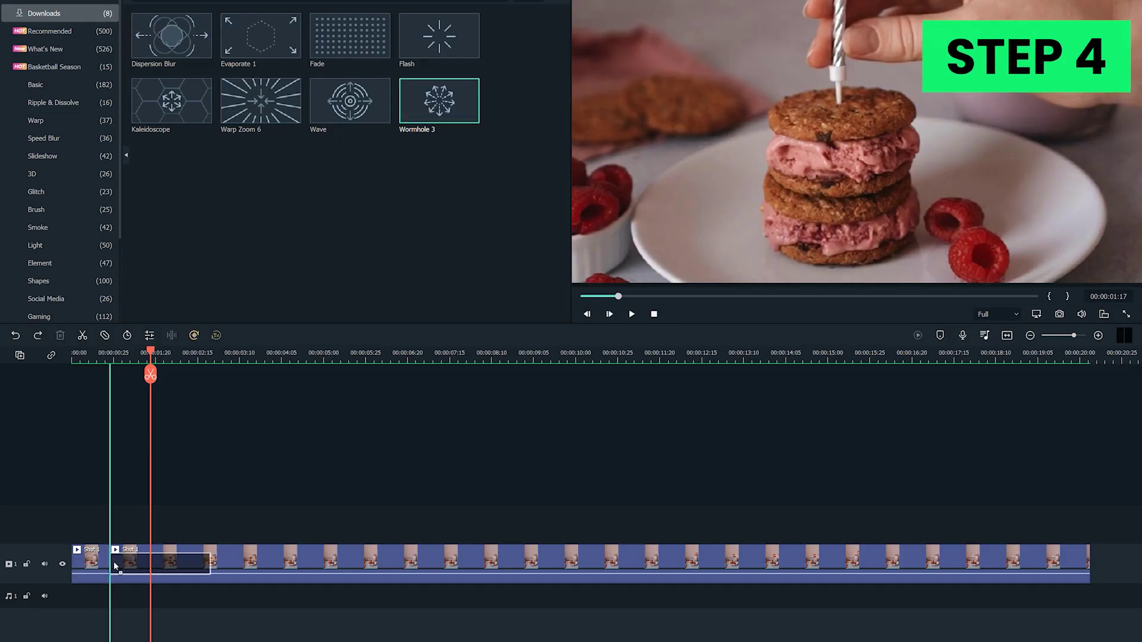
pyautogui.moveTo(115, 565); pyautogui.dragTo(107, 562)
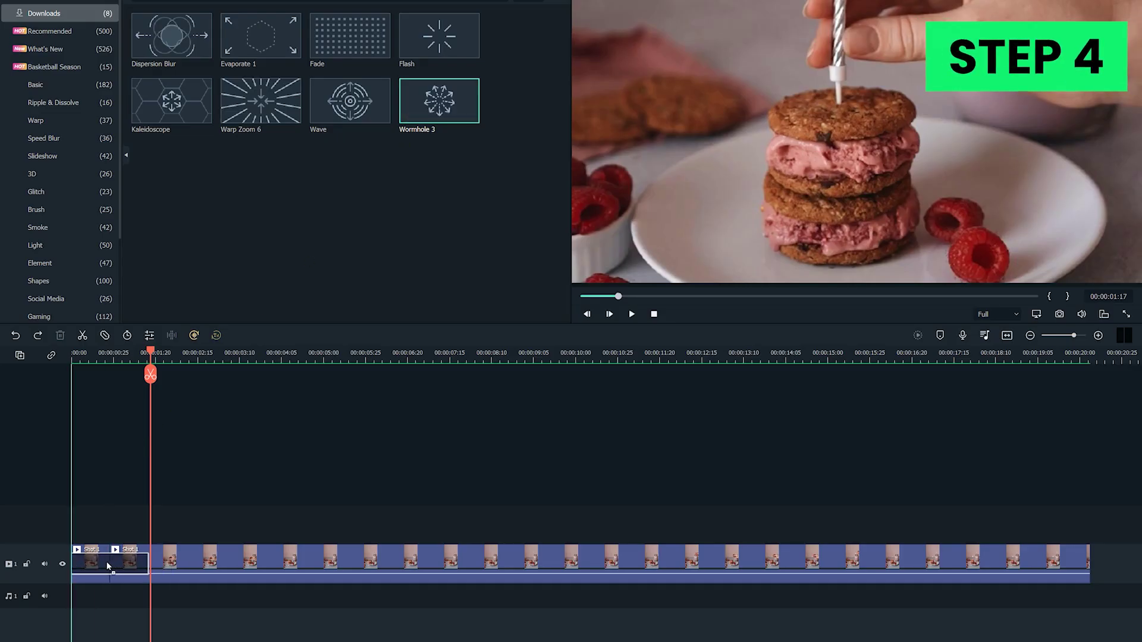
pyautogui.moveTo(105, 361); pyautogui.dragTo(74, 356)
# Fit the timeline to the clip, render a preview, and open the Export window.
pyautogui.click(1006, 336)
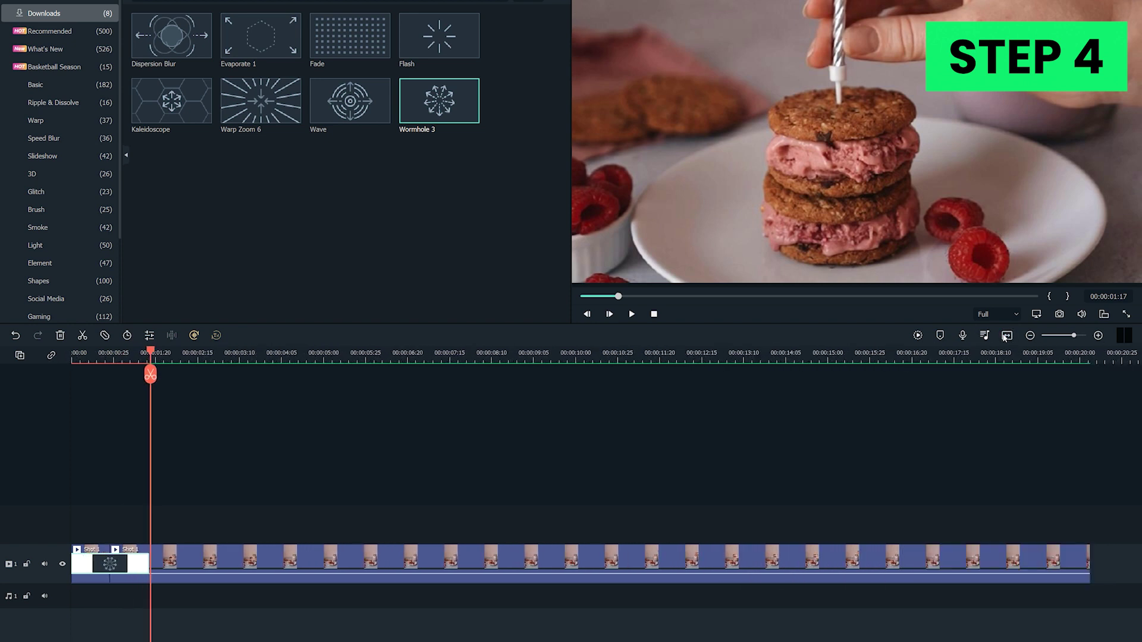
pyautogui.click(918, 336)
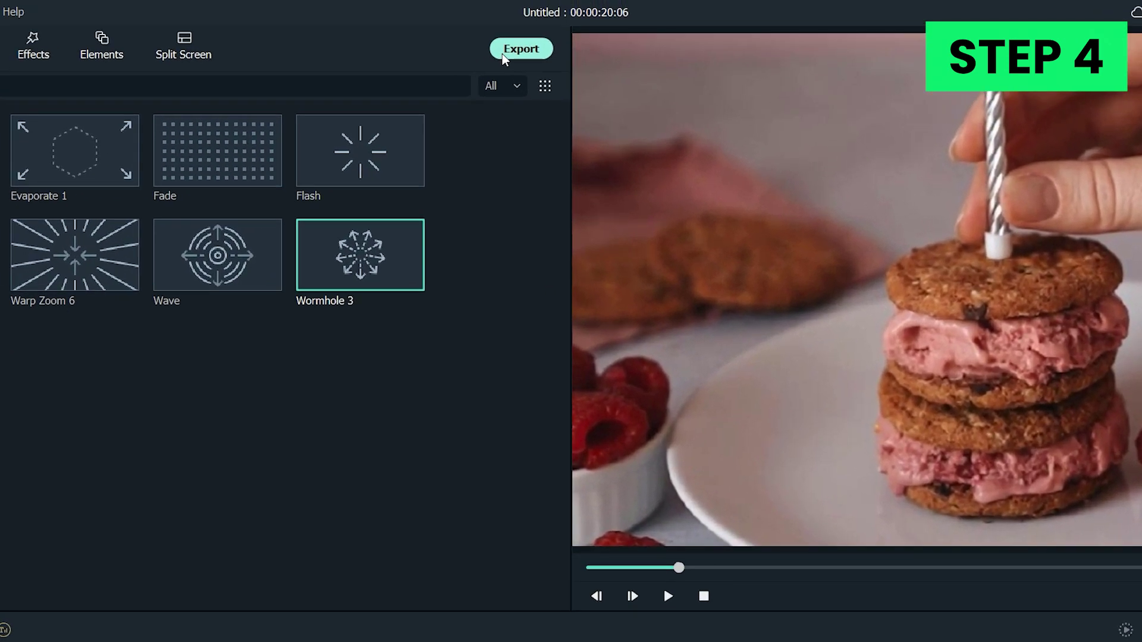
pyautogui.click(523, 37)
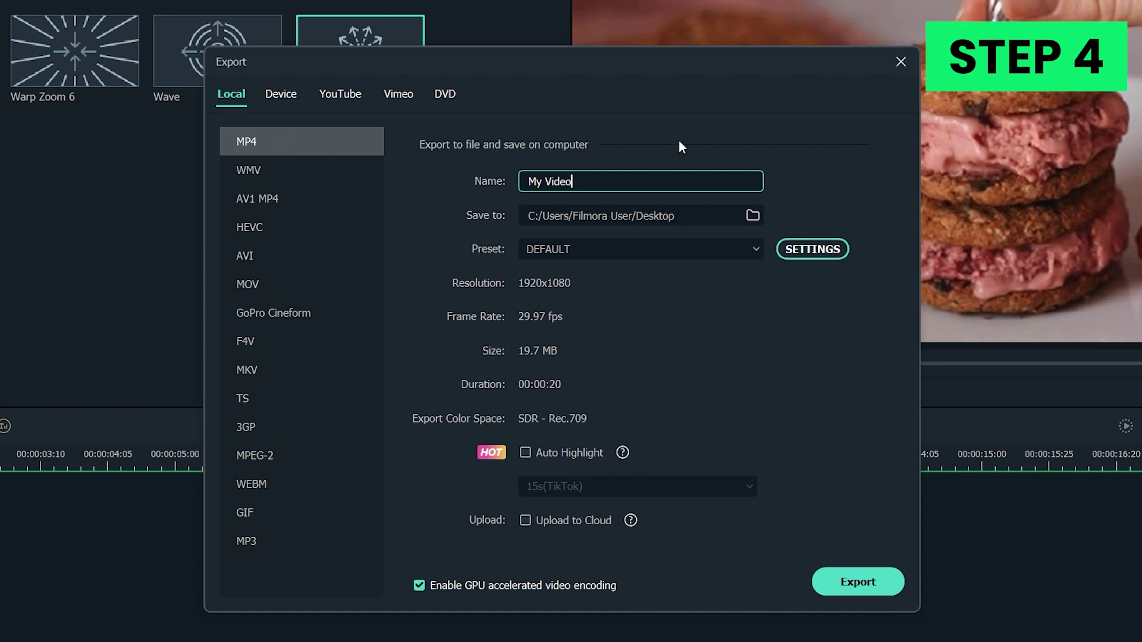
# Glance at the YouTube and Device tabs, then export locally as My Video MP4 at 1920x1080.
pyautogui.click(341, 99)
pyautogui.click(285, 96)
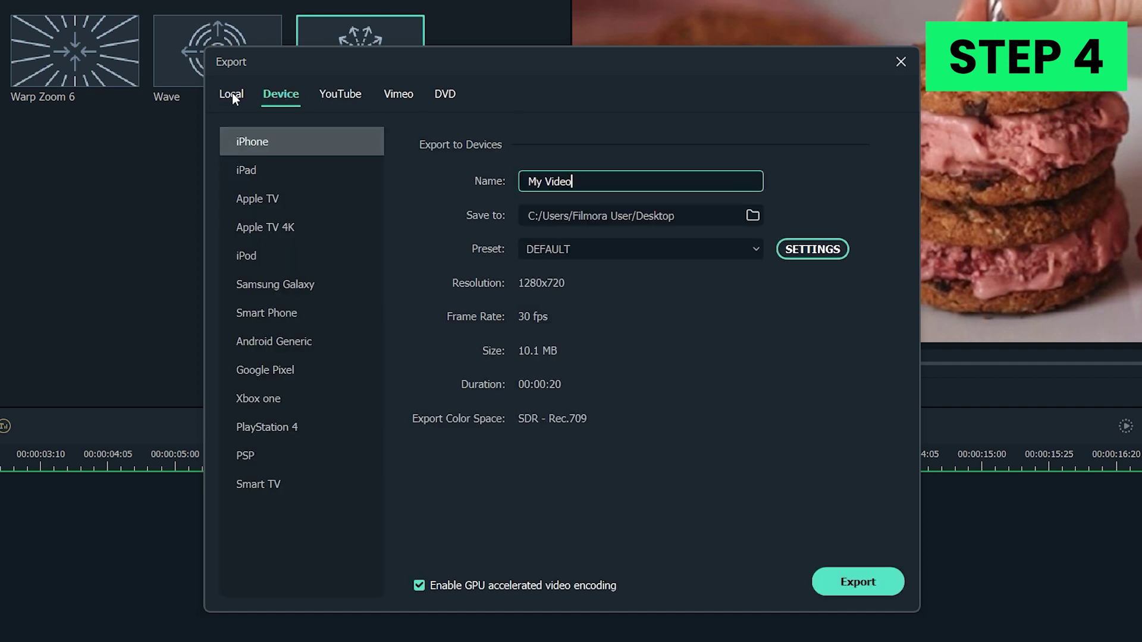
pyautogui.click(232, 94)
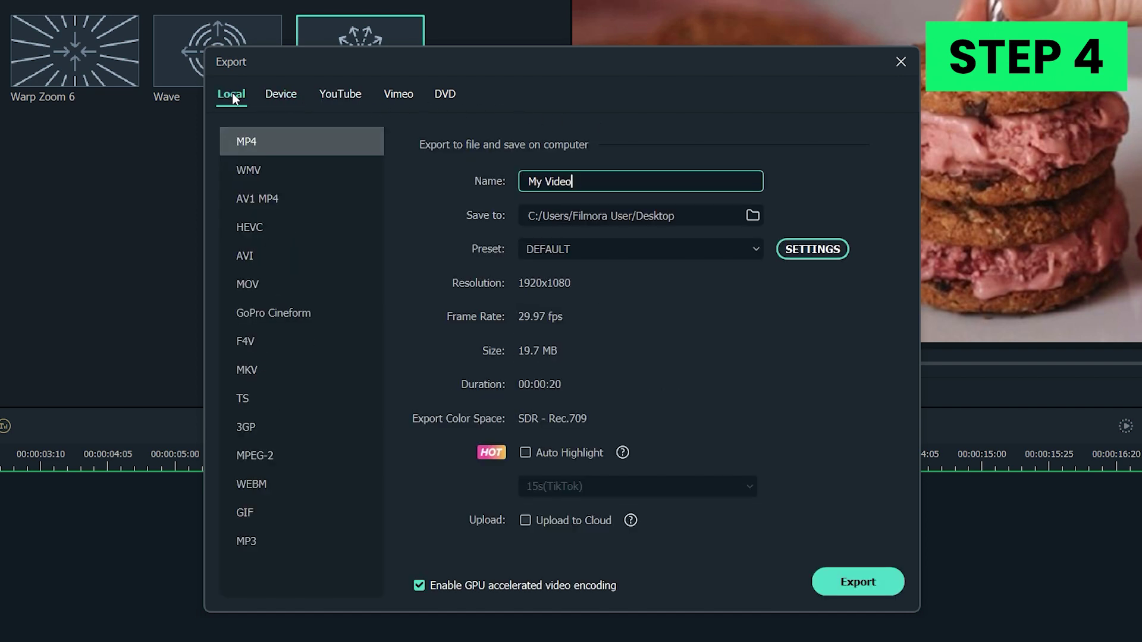
pyautogui.click(851, 595)
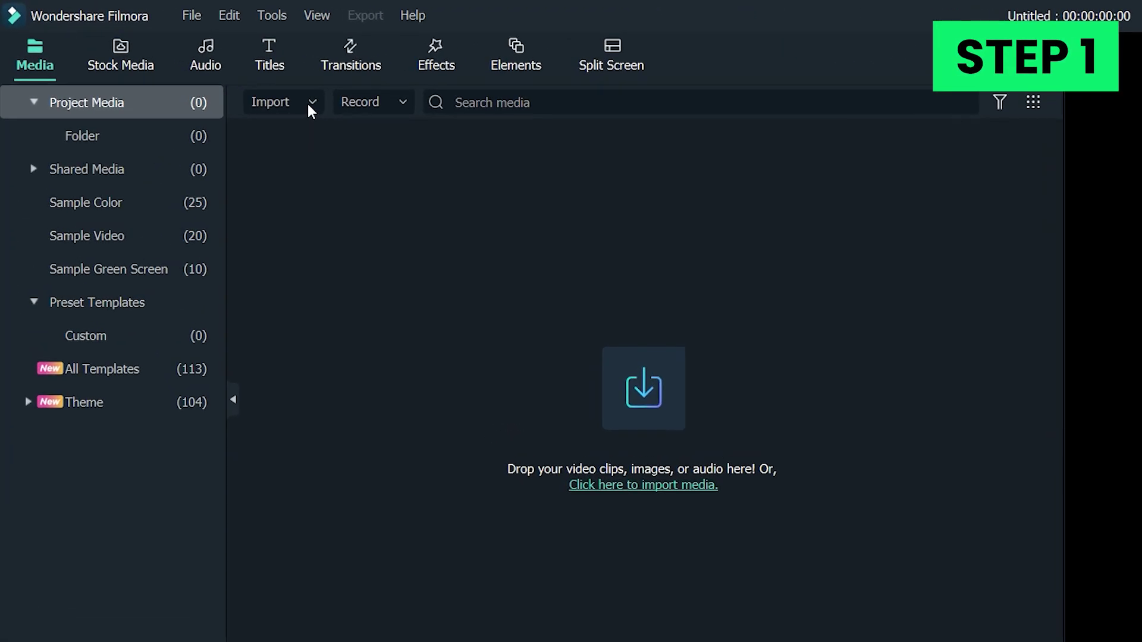
# Re-import Shot 1 onto the timeline and keep the 1920 x 1080 25fps project settings.
pyautogui.click(184, 60)
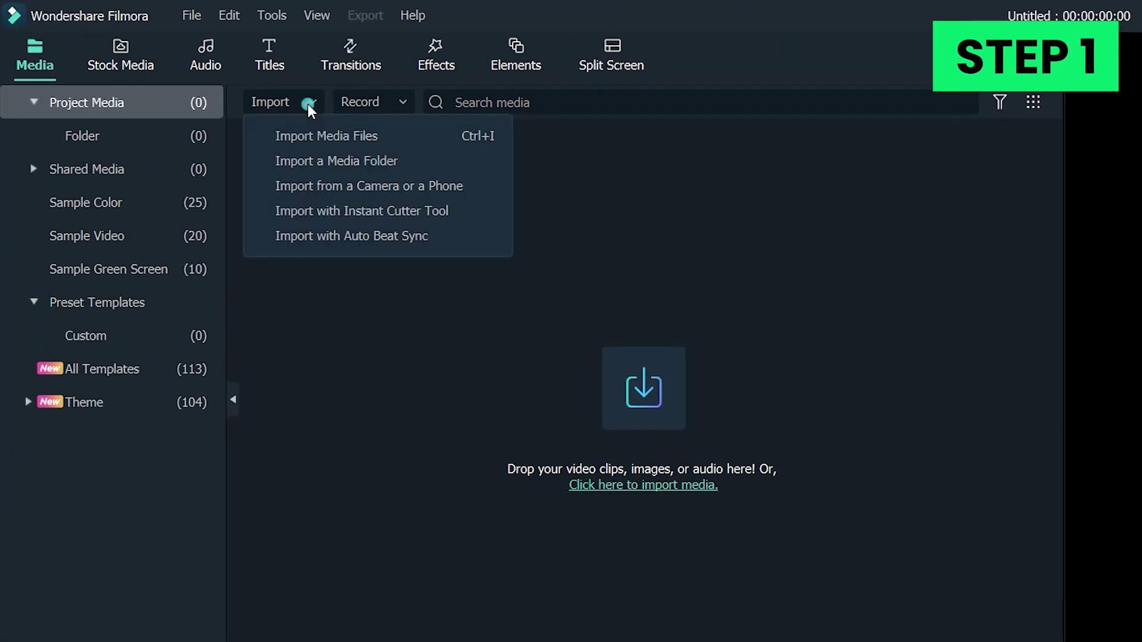
pyautogui.click(409, 136)
pyautogui.doubleClick(257, 171)
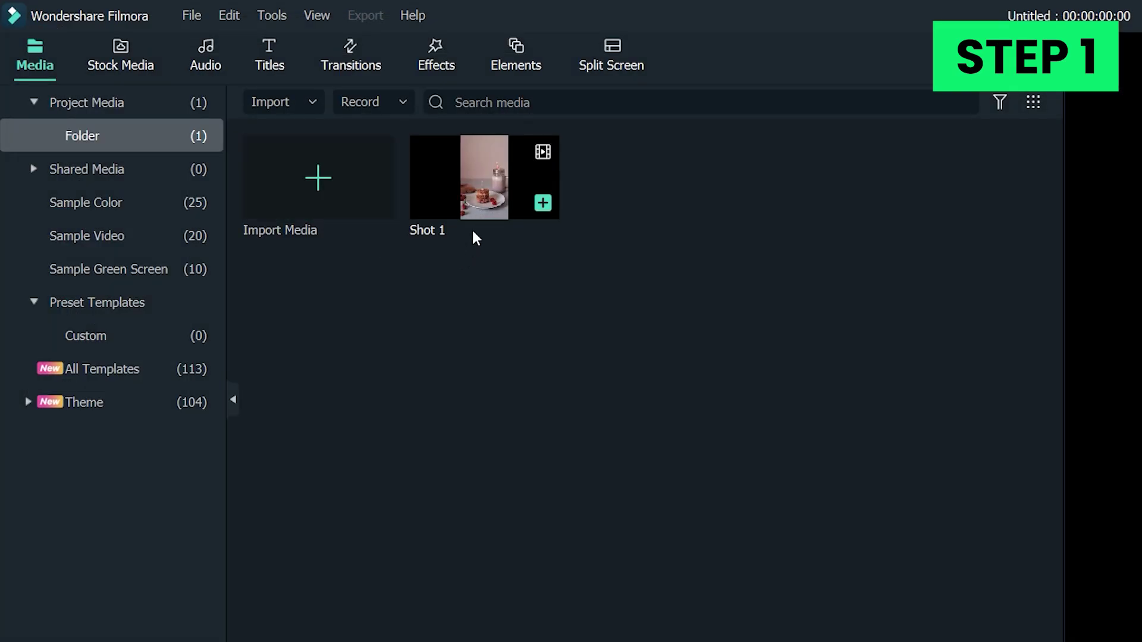
pyautogui.moveTo(476, 212); pyautogui.dragTo(74, 569)
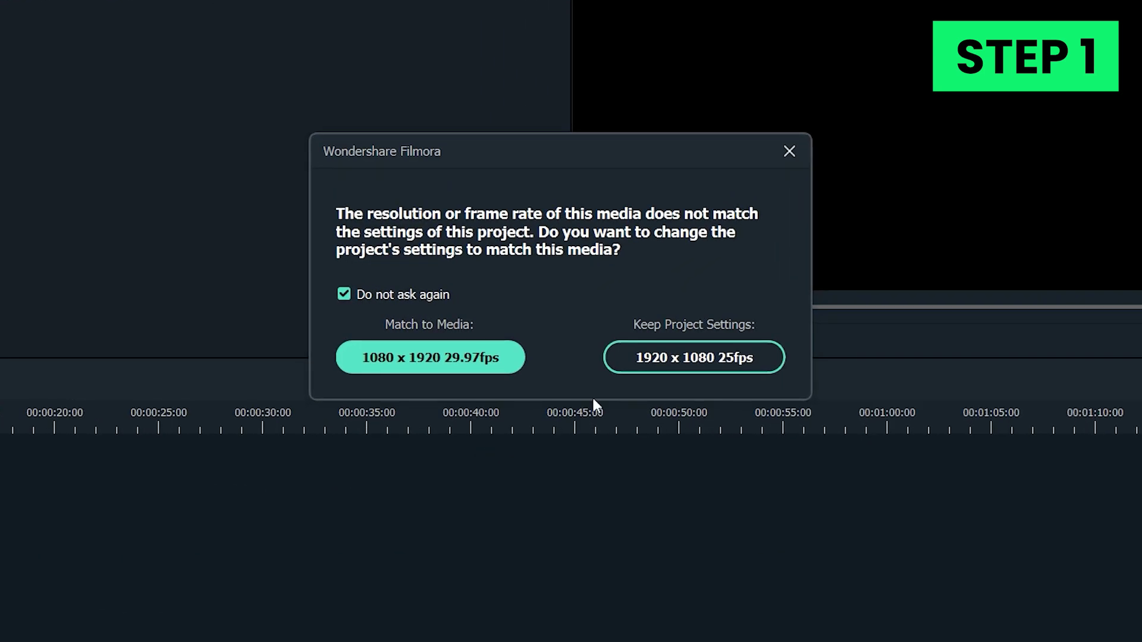
pyautogui.click(658, 360)
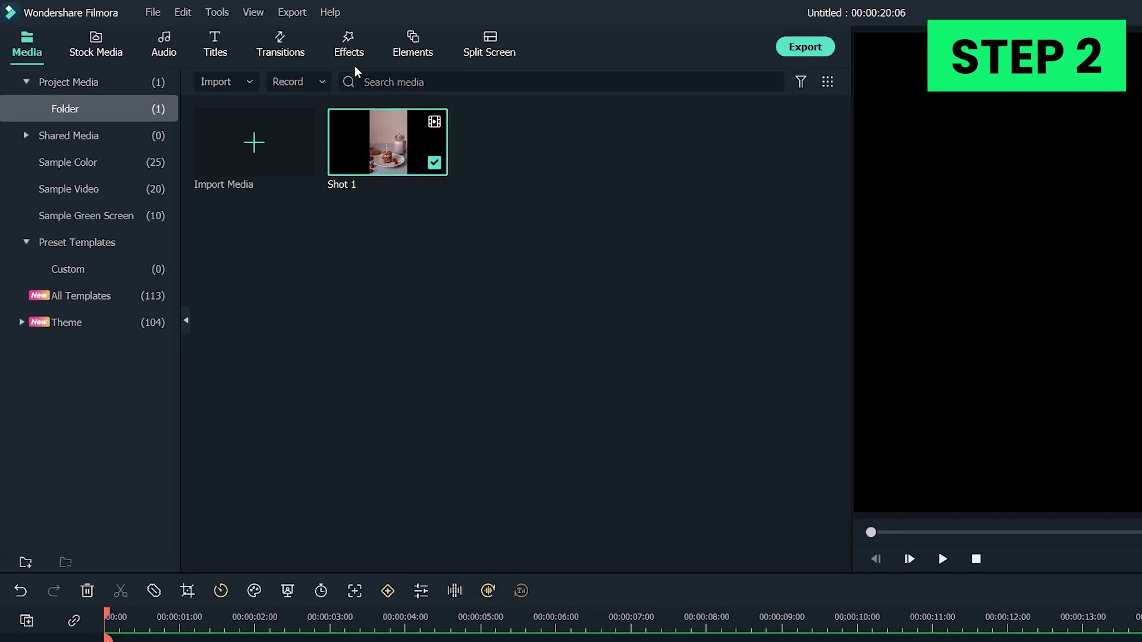
# Browse Effects > Filters > Background Blur, then search the effects for 'basic blur'.
pyautogui.click(234, 35)
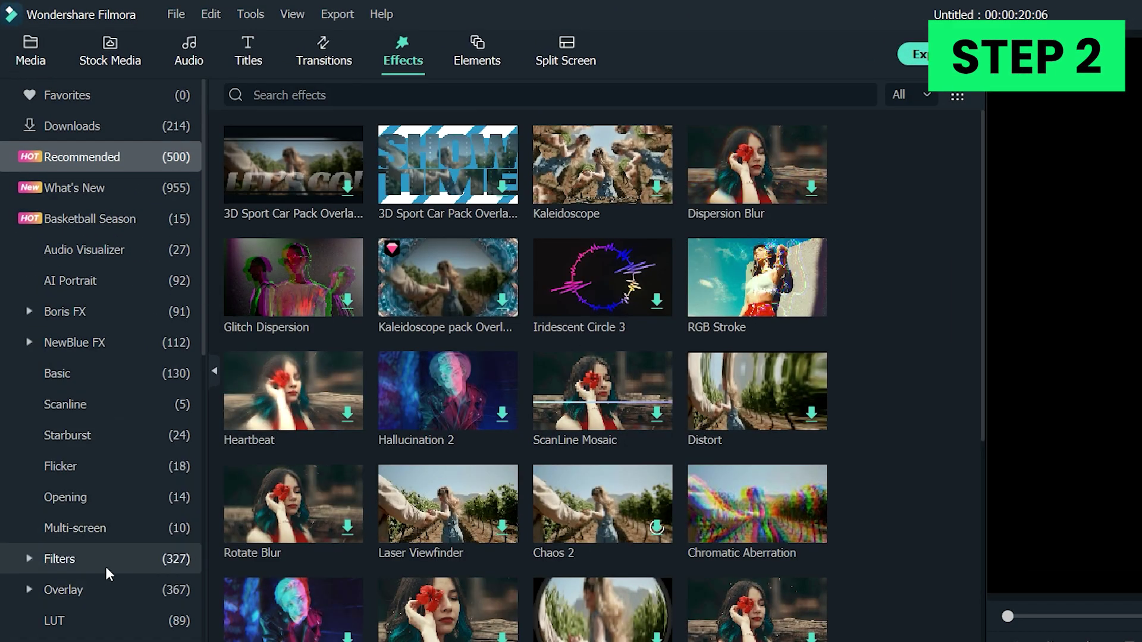
pyautogui.click(106, 566)
pyautogui.scroll(-5, 106, 566)
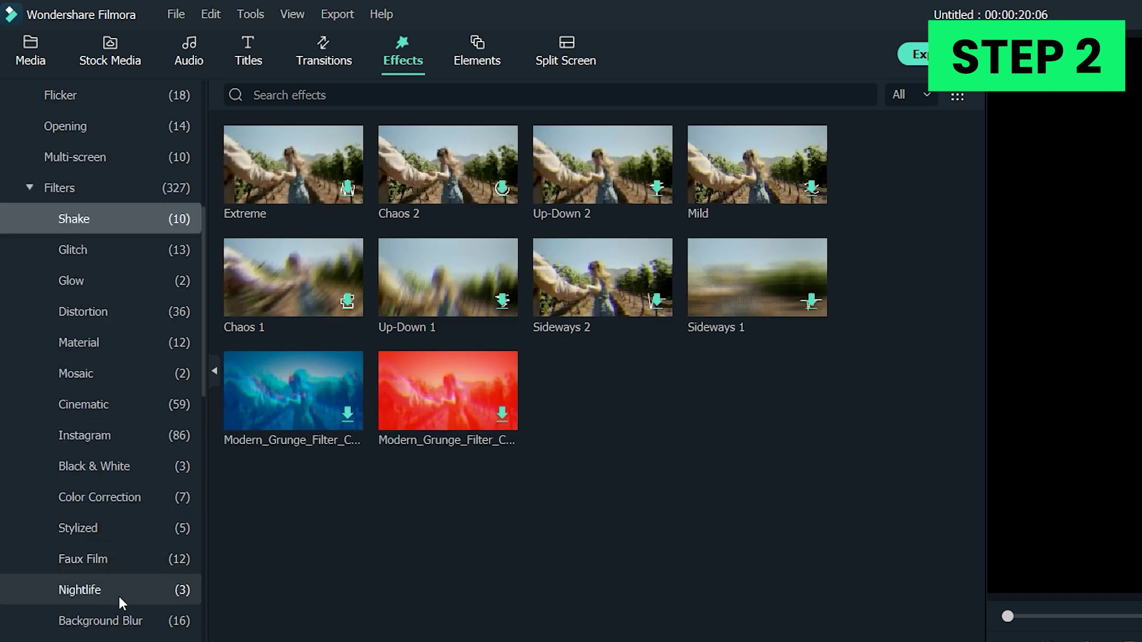
pyautogui.click(127, 624)
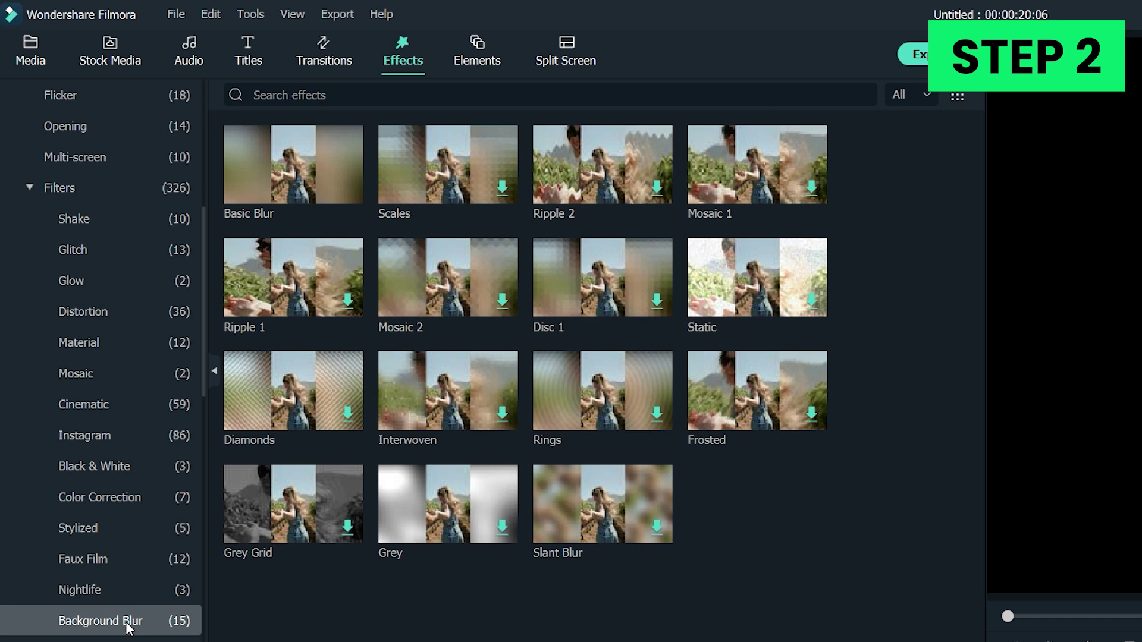
pyautogui.click(543, 88)
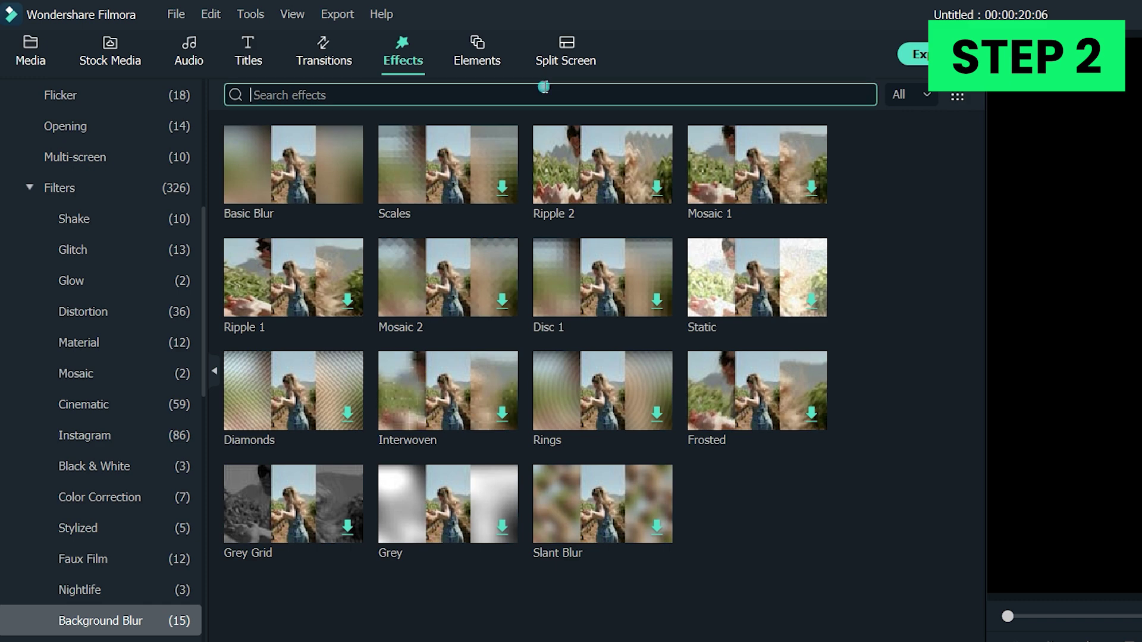
pyautogui.write('basic blur')
pyautogui.press('Return')
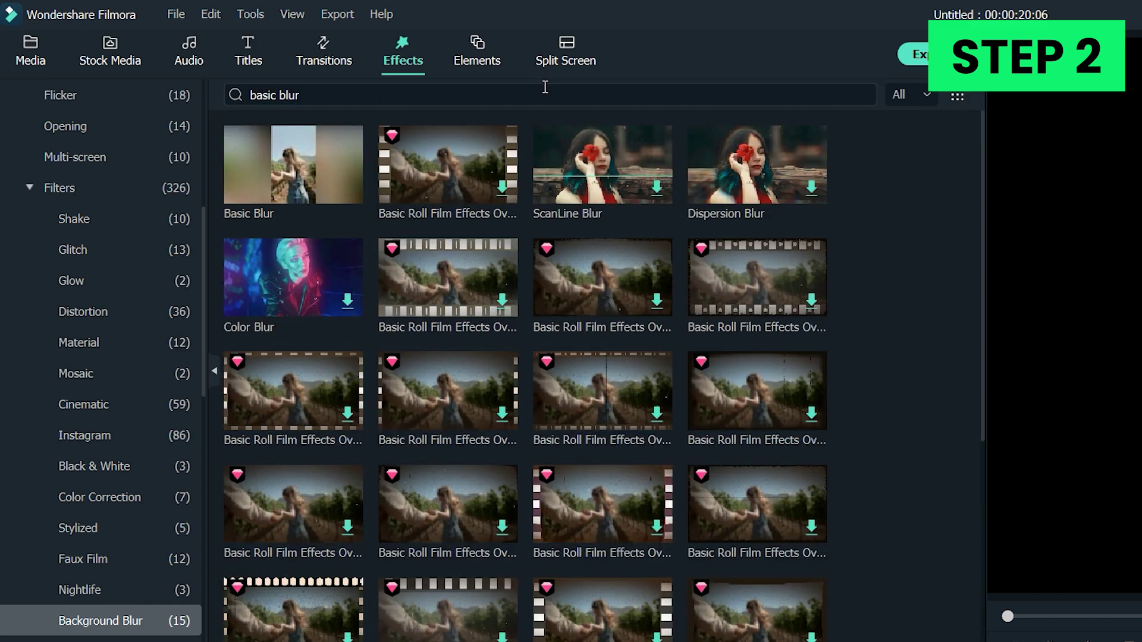
# Place Basic Blur on the track above Shot 1 and stretch it to the video's end.
pyautogui.click(326, 174)
pyautogui.moveTo(327, 173); pyautogui.dragTo(69, 594)
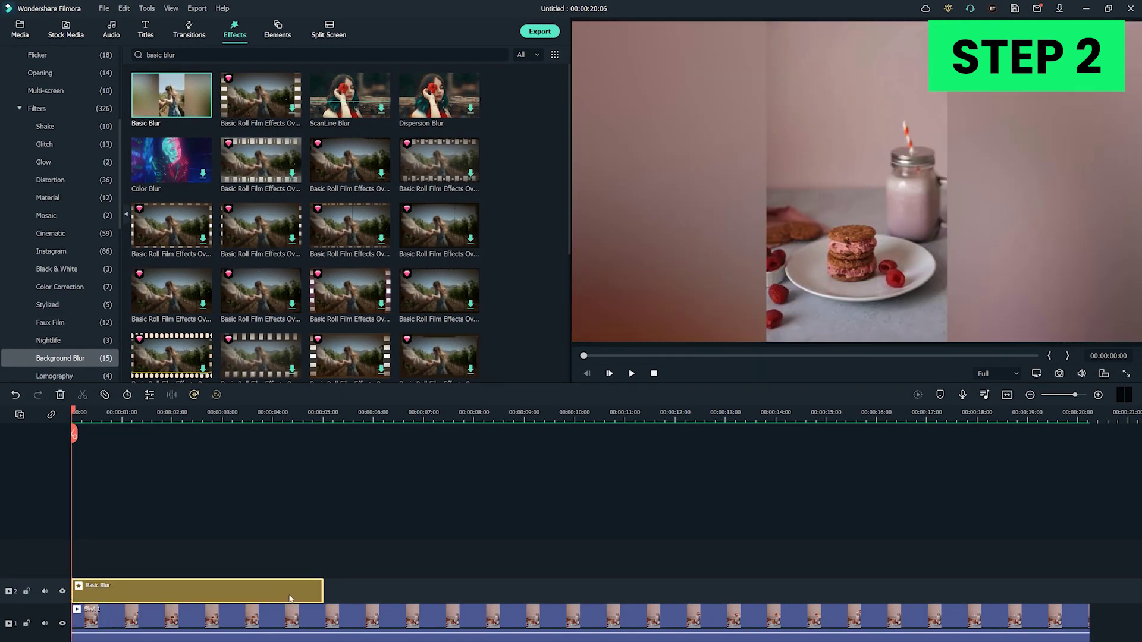
pyautogui.click(323, 588)
pyautogui.moveTo(321, 588); pyautogui.dragTo(1093, 601)
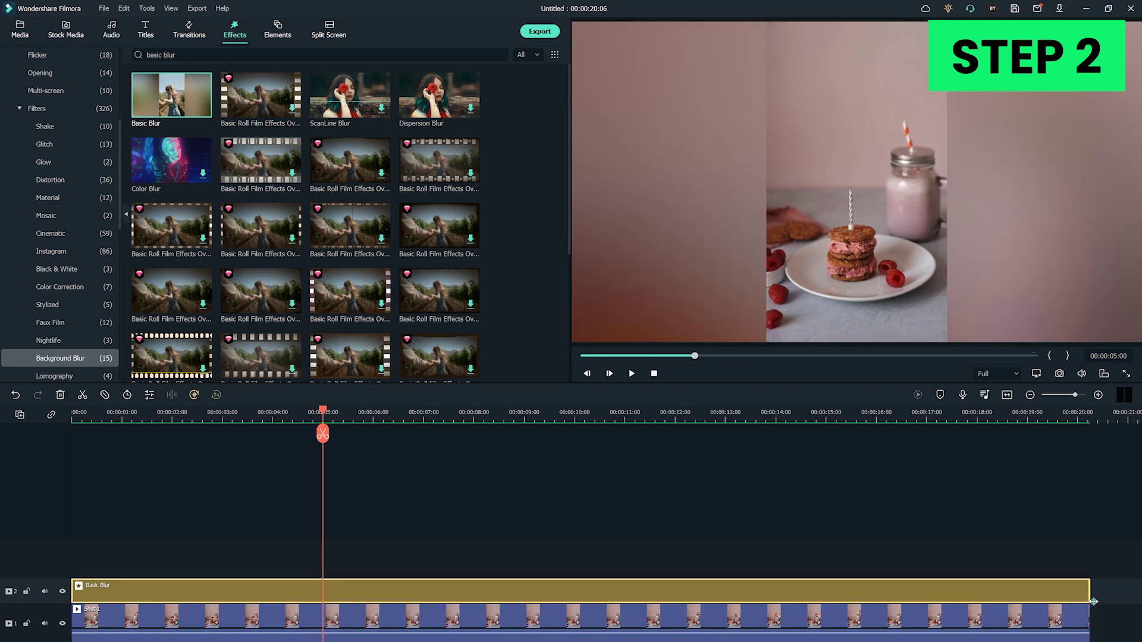
pyautogui.click(654, 374)
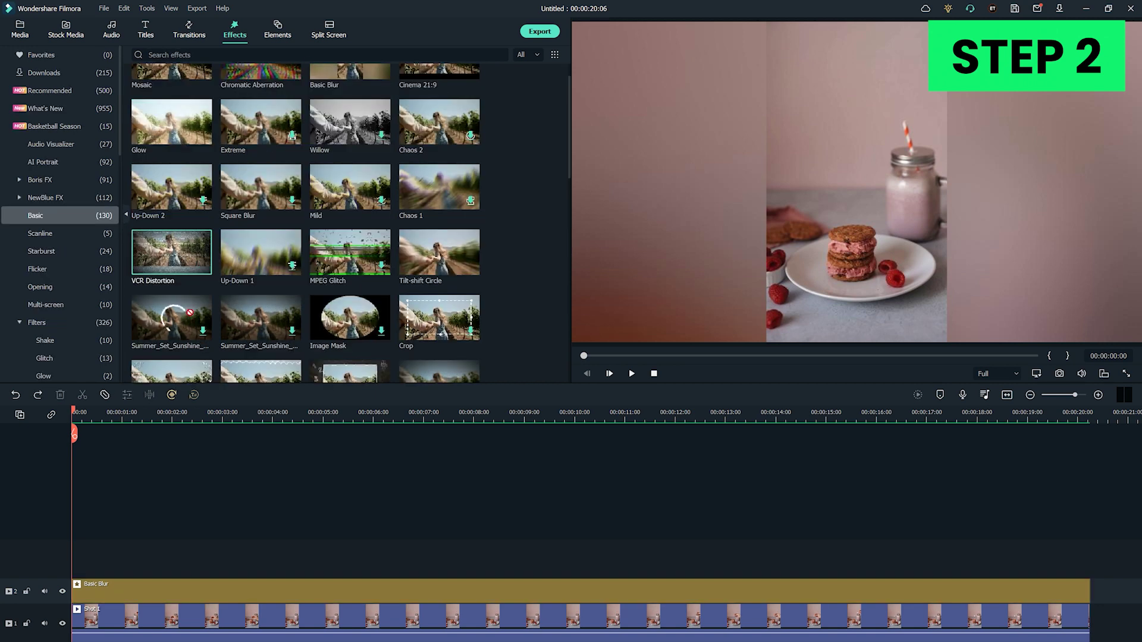
# Add VCR Distortion, Title 29 and a piano music track aligned to the video start.
pyautogui.moveTo(199, 265); pyautogui.dragTo(119, 562)
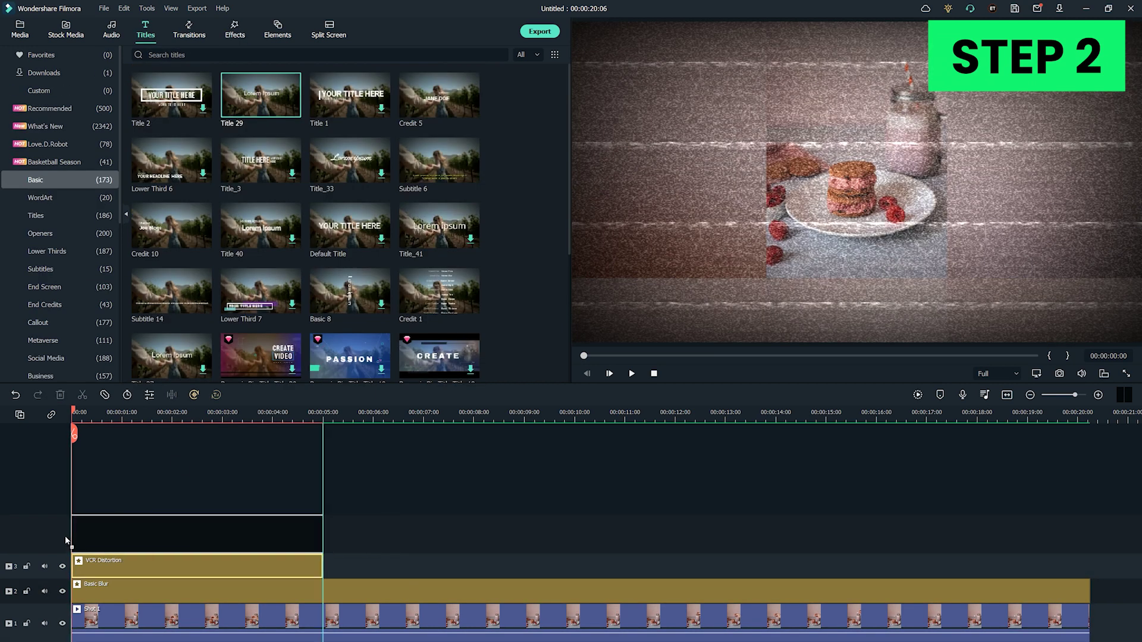
pyautogui.moveTo(345, 96); pyautogui.dragTo(154, 535)
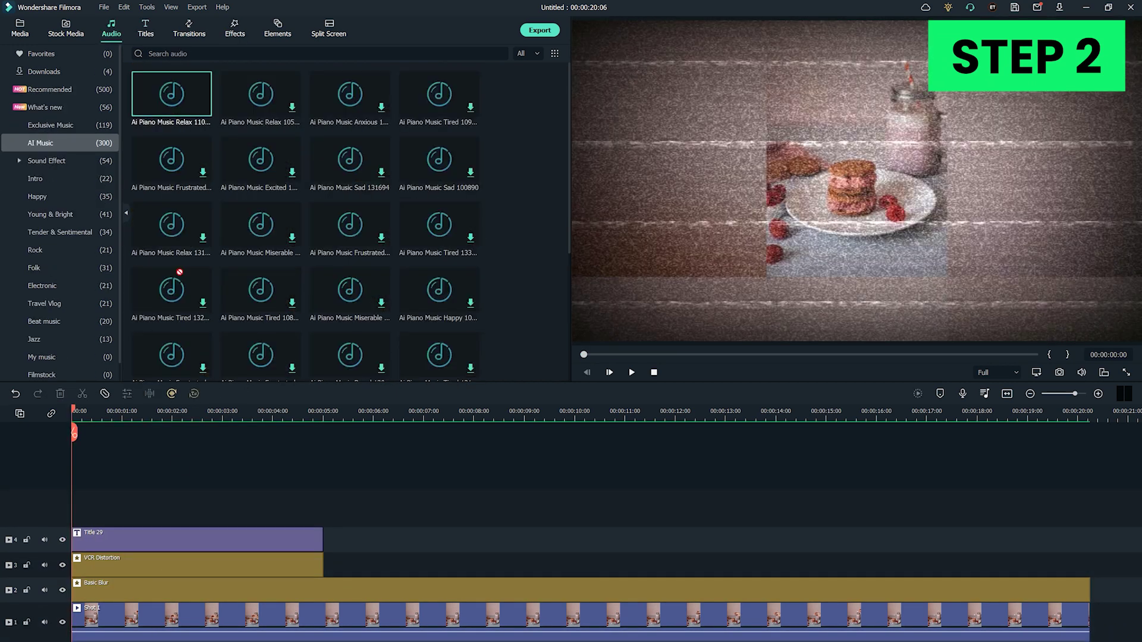
pyautogui.moveTo(171, 96); pyautogui.dragTo(154, 593)
pyautogui.moveTo(155, 545); pyautogui.dragTo(77, 596)
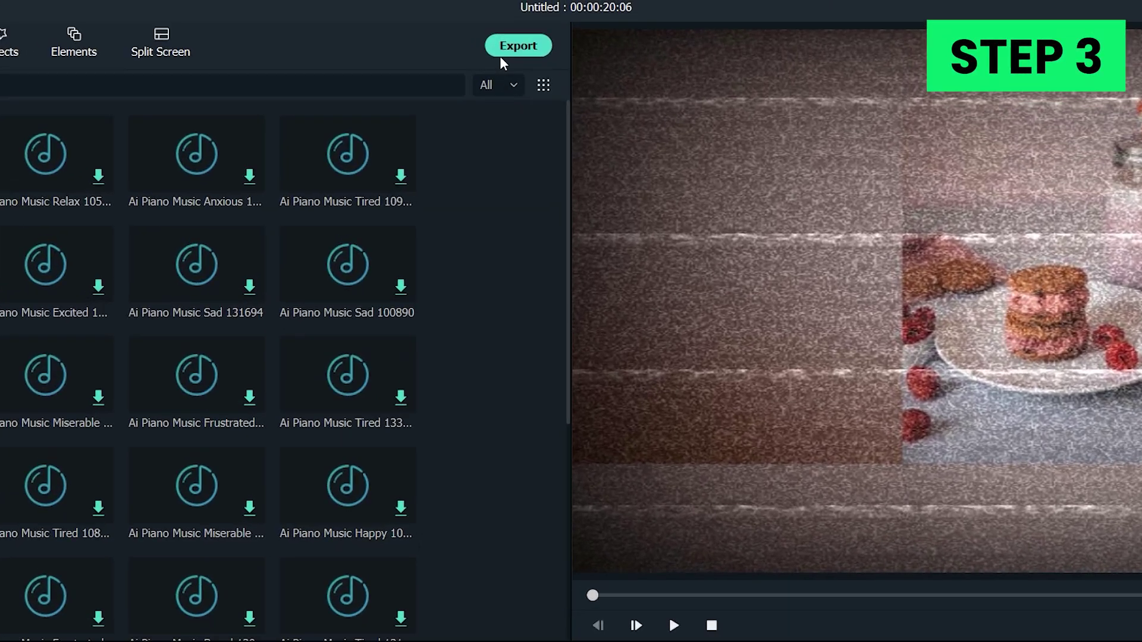
# Open Export from the top bar and select the YouTube upload tab.
pyautogui.click(531, 8)
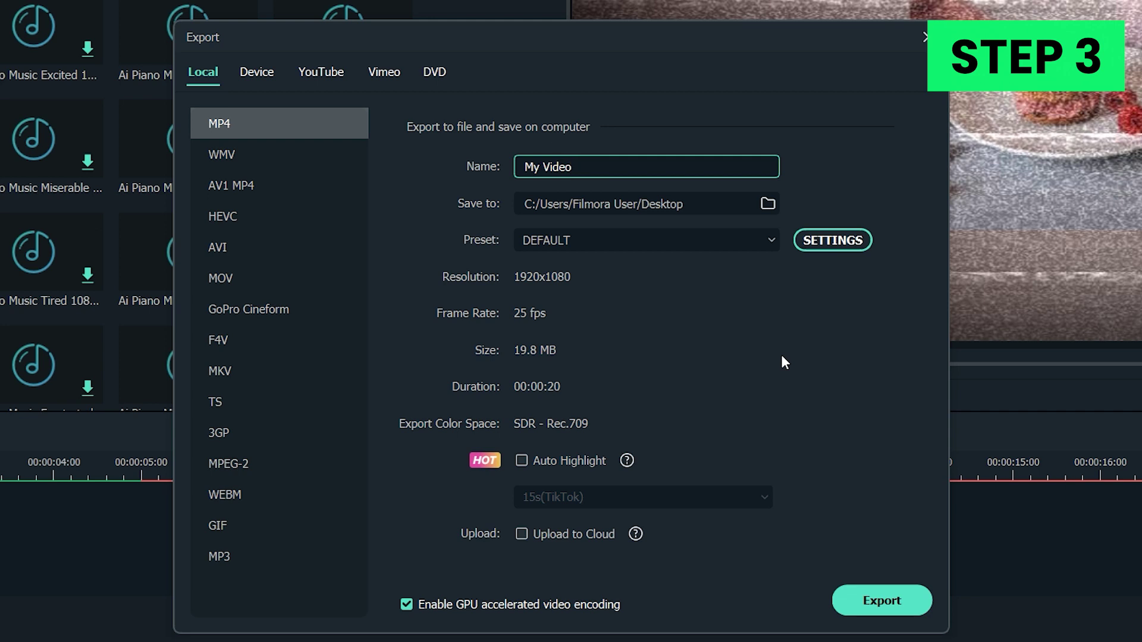
pyautogui.click(336, 72)
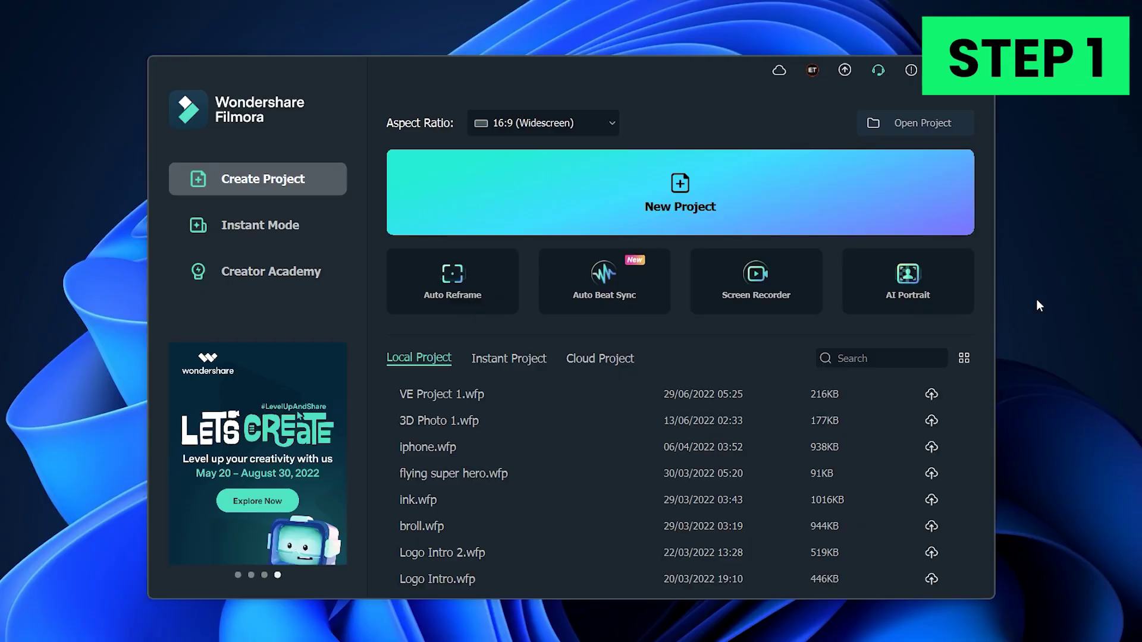
# Start a new empty project and open the import file picker at the Portrait Videos folder.
pyautogui.click(498, 295)
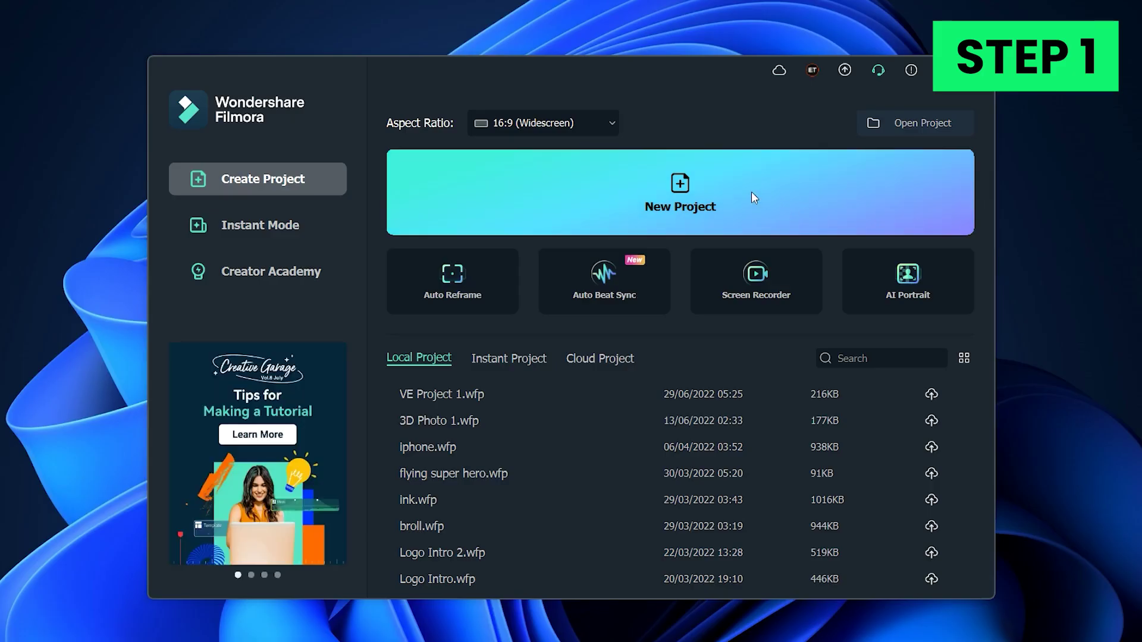
pyautogui.click(751, 192)
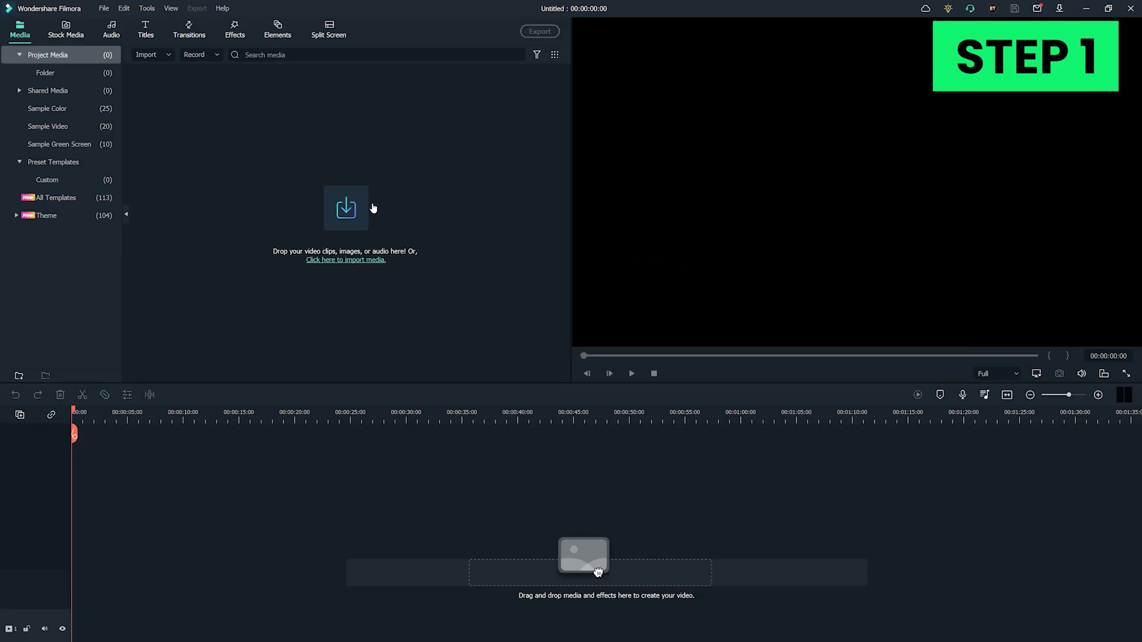
# Import the Shot 1 clip from Portrait Videos and launch Auto Reframe on it.
pyautogui.click(374, 208)
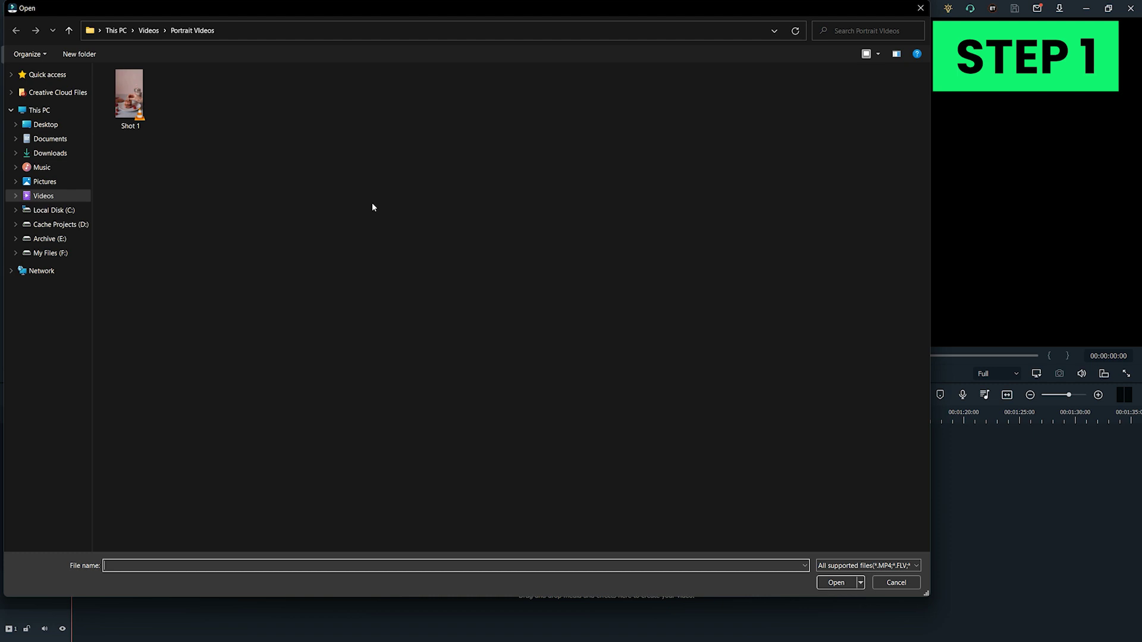
pyautogui.doubleClick(126, 96)
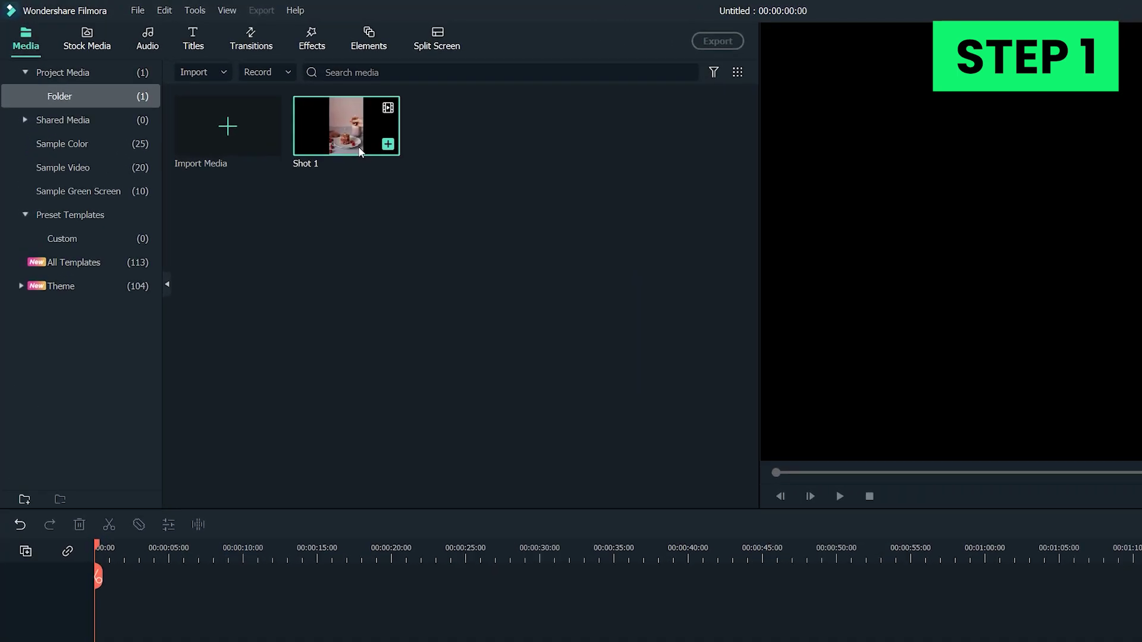
pyautogui.rightClick(270, 112)
pyautogui.click(545, 393)
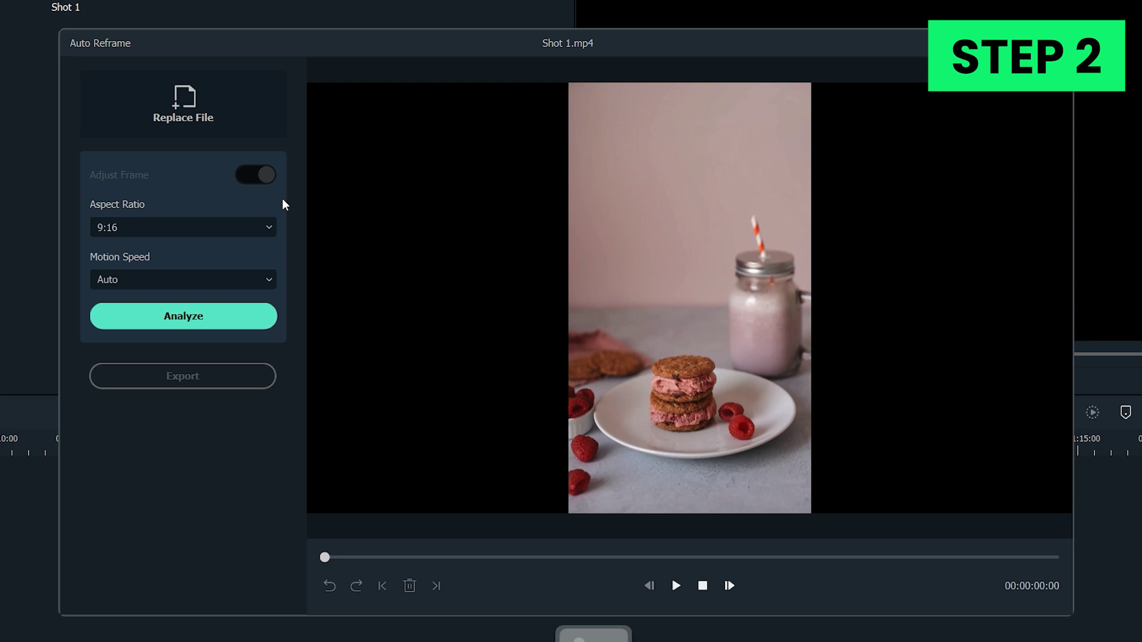
# Set Auto Reframe to a 16:9 aspect ratio with Auto motion speed.
pyautogui.click(257, 226)
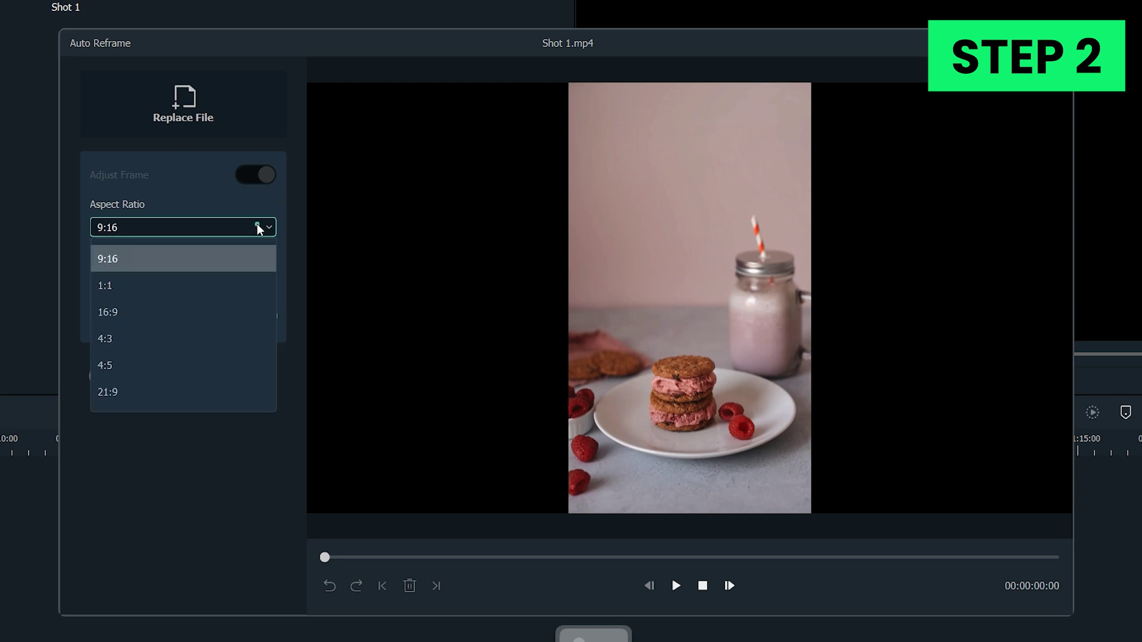
pyautogui.click(195, 314)
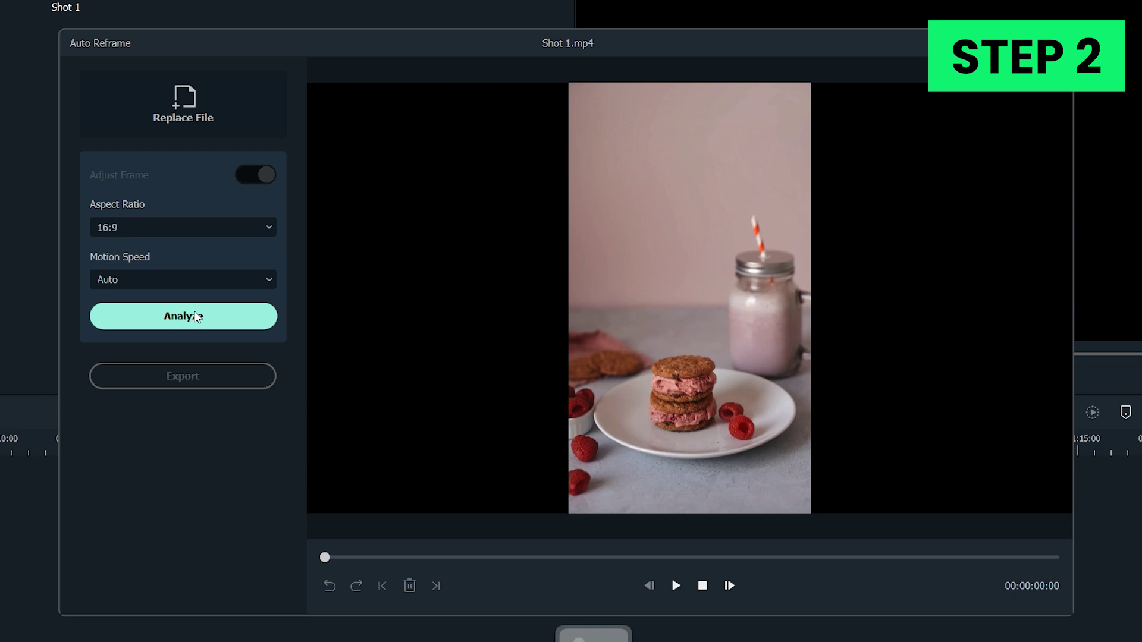
pyautogui.click(195, 284)
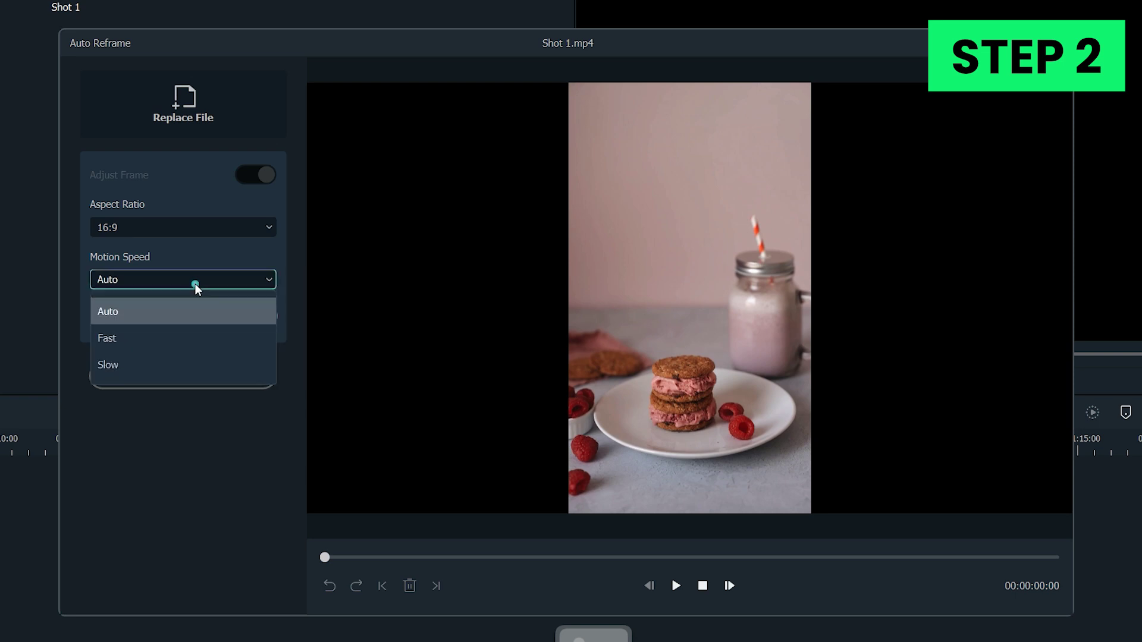
pyautogui.click(186, 316)
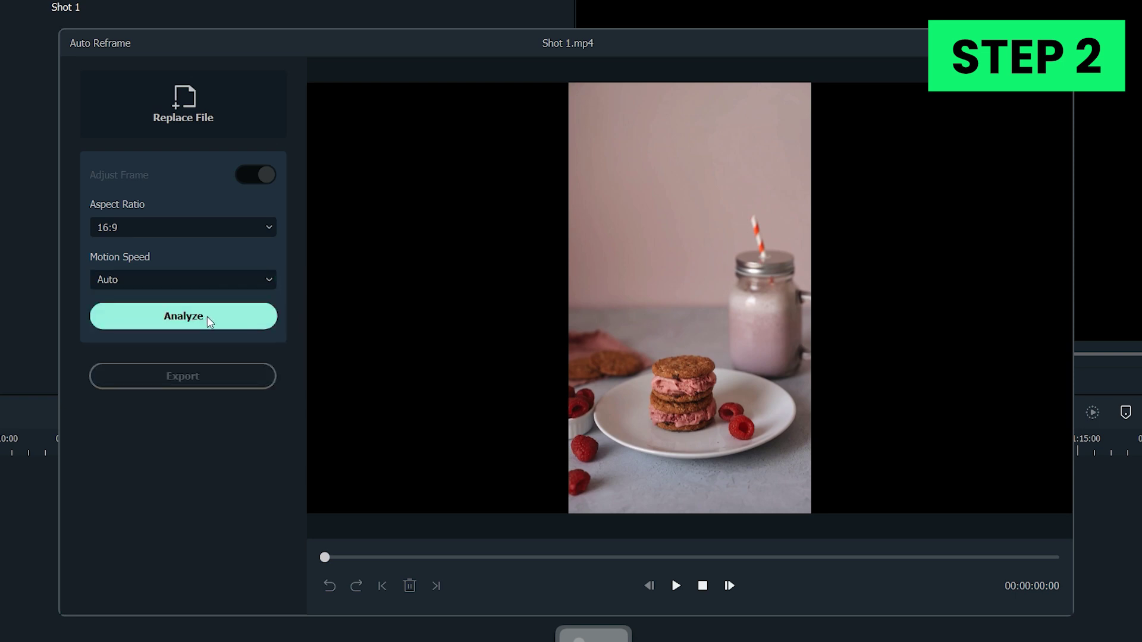
# Analyze Shot 1 and export the reframed clip as Shot 1-AutoReframe-16 9.mp4.
pyautogui.click(208, 319)
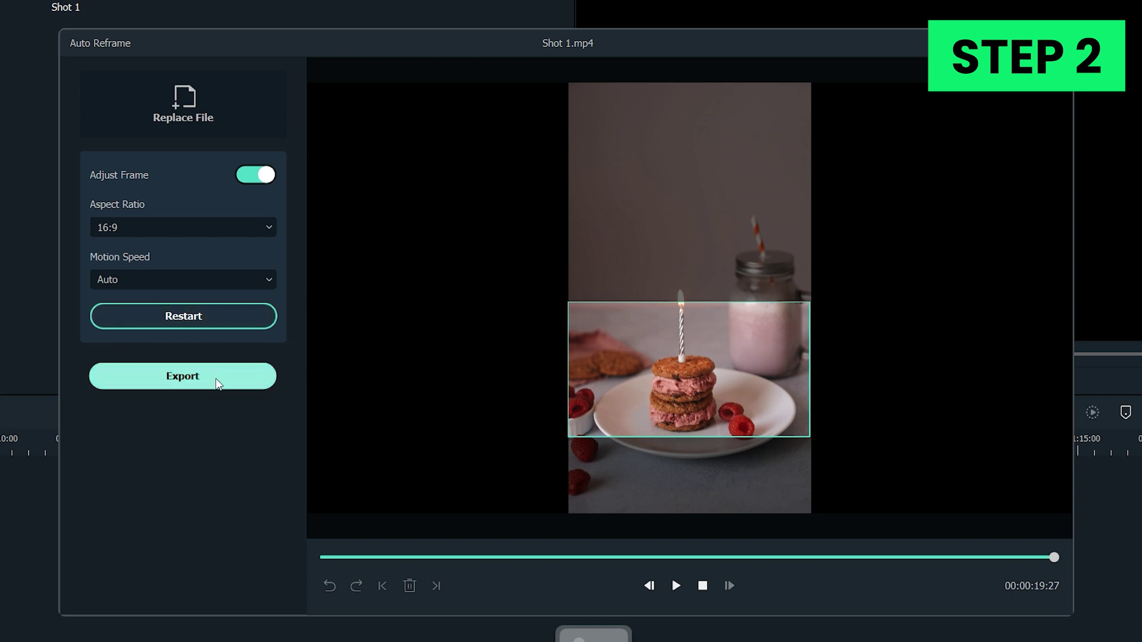
pyautogui.click(217, 381)
pyautogui.click(685, 357)
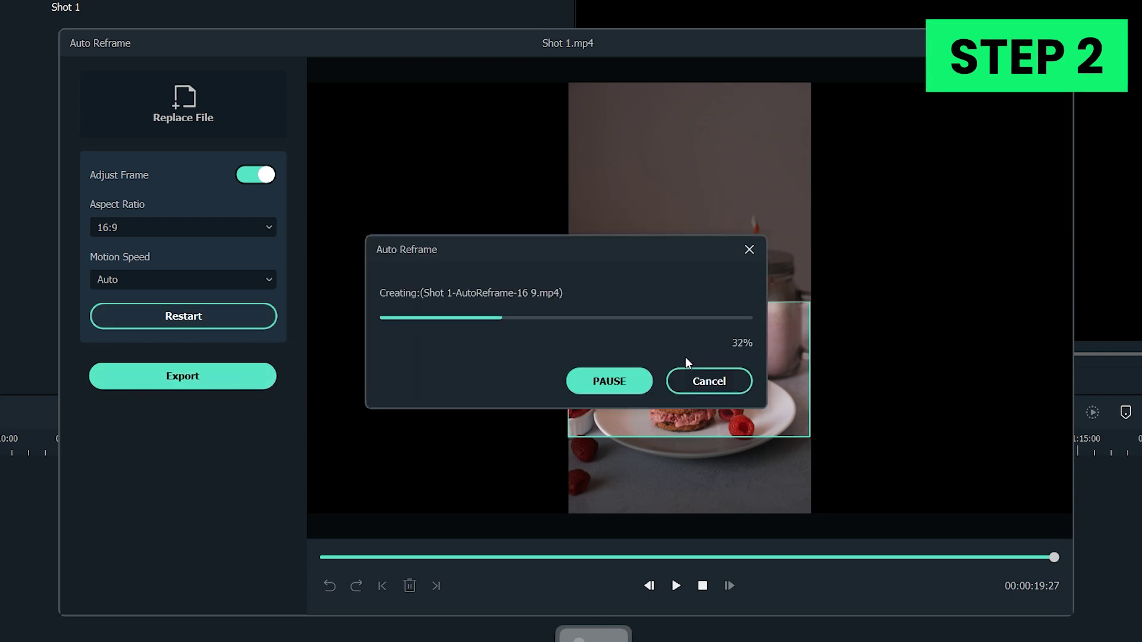